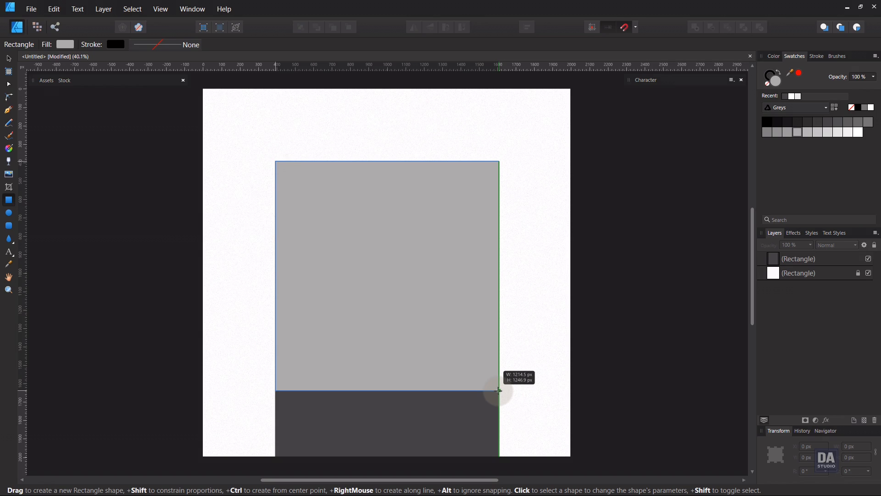
# - Draw a light grey rectangle over the dark one and shrink it around its centre to about 1126 × 1216 px
pyautogui.moveTo(499, 390); pyautogui.dragTo(500, 403)
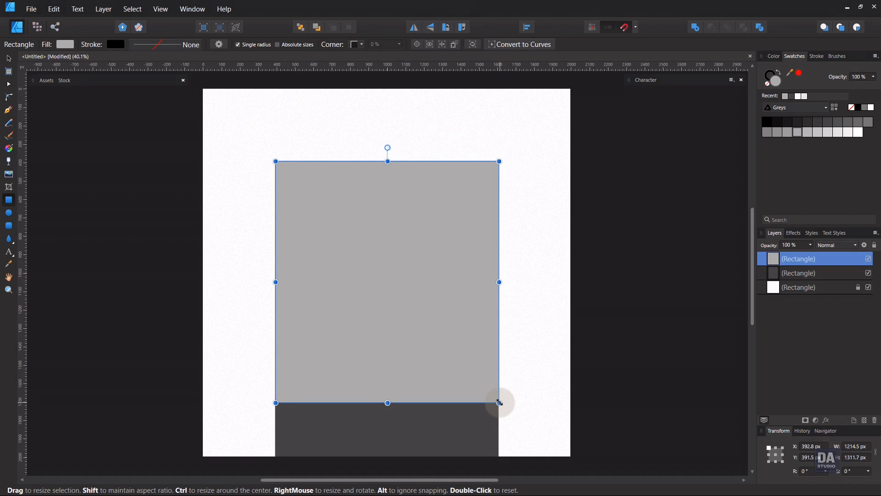
pyautogui.press('v')
pyautogui.hotkey('ctrl', 'space')
pyautogui.moveTo(425, 359); pyautogui.dragTo(488, 368)
pyautogui.moveTo(528, 417); pyautogui.dragTo(516, 405)
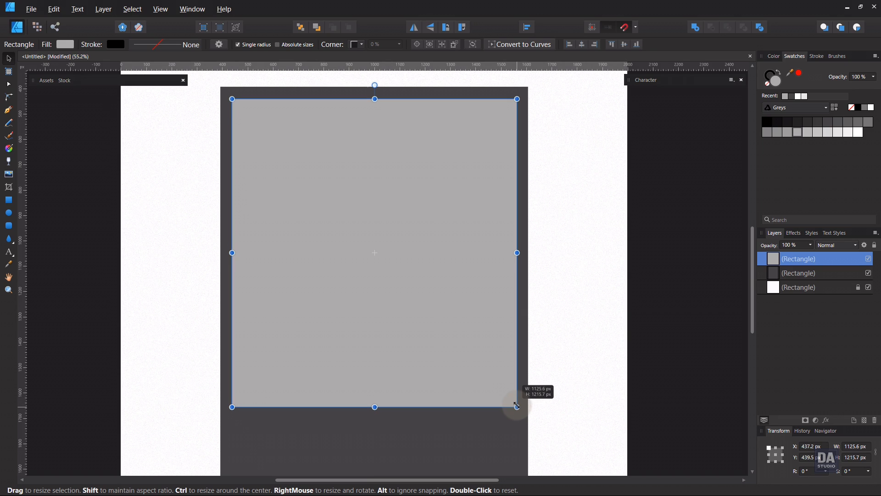
pyautogui.click(687, 380)
# - Place the stock photo of the blonde woman in the burgundy top on the page and scale it down to about 1105 px wide
pyautogui.press('z')
pyautogui.moveTo(464, 349); pyautogui.dragTo(352, 301)
pyautogui.moveTo(390, 297); pyautogui.dragTo(391, 300)
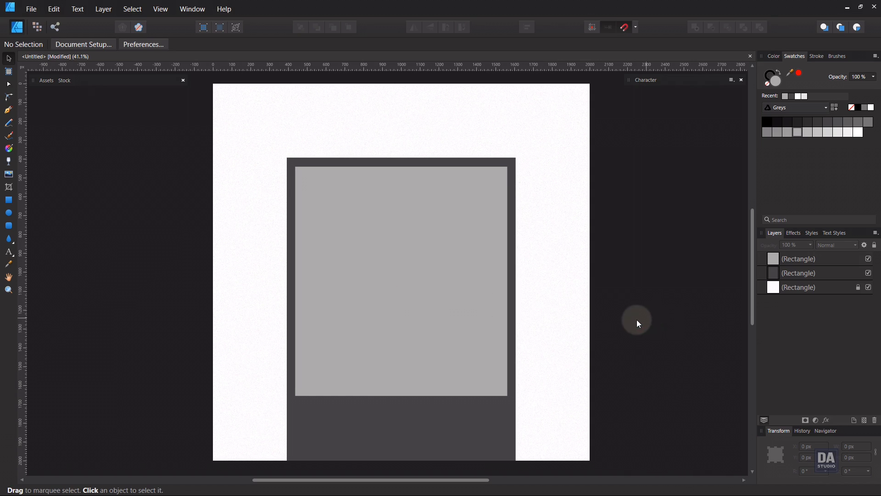
pyautogui.click(65, 82)
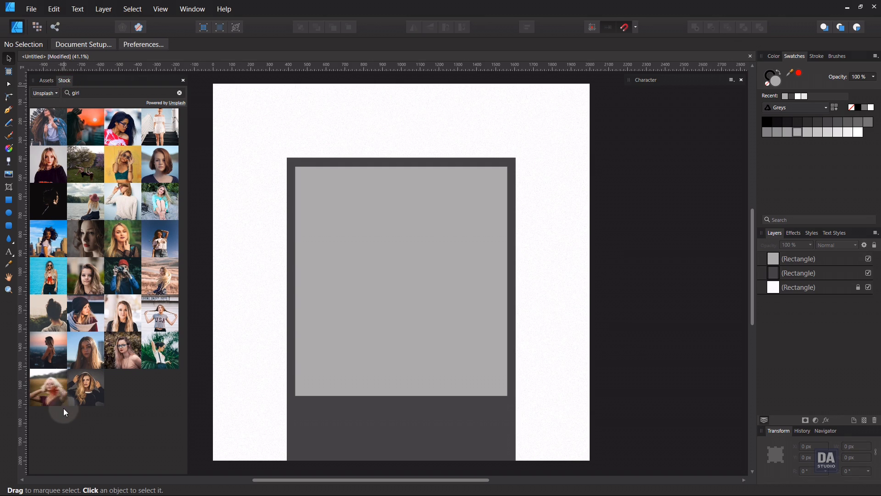
pyautogui.moveTo(64, 412); pyautogui.dragTo(405, 318)
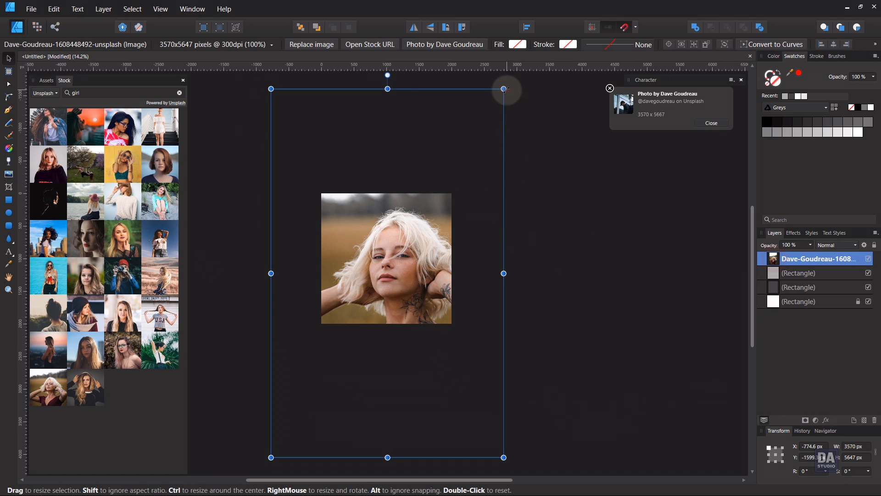
pyautogui.moveTo(505, 86); pyautogui.dragTo(416, 211)
pyautogui.scroll(5, 383, 253)
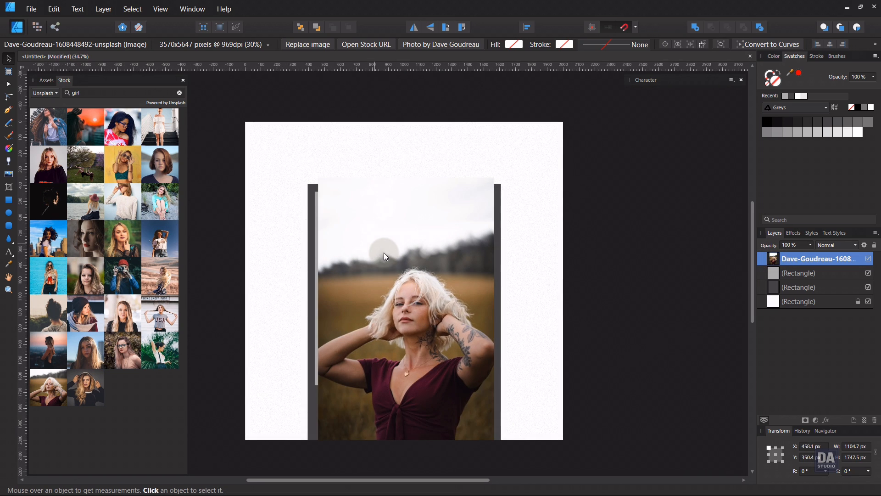
# - Clip the portrait photo inside the light grey rectangle, then enlarge it to about 1173 px wide and position it to fill the frame
pyautogui.moveTo(410, 323); pyautogui.dragTo(420, 319)
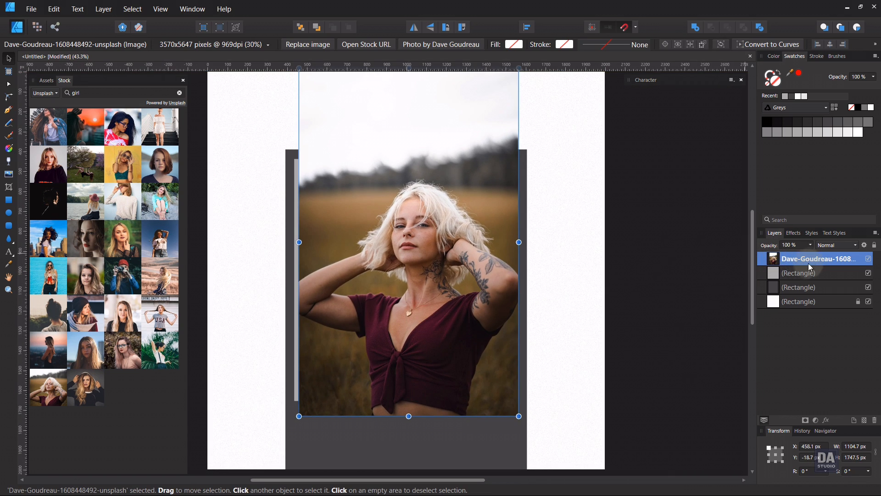
pyautogui.moveTo(810, 258); pyautogui.dragTo(816, 277)
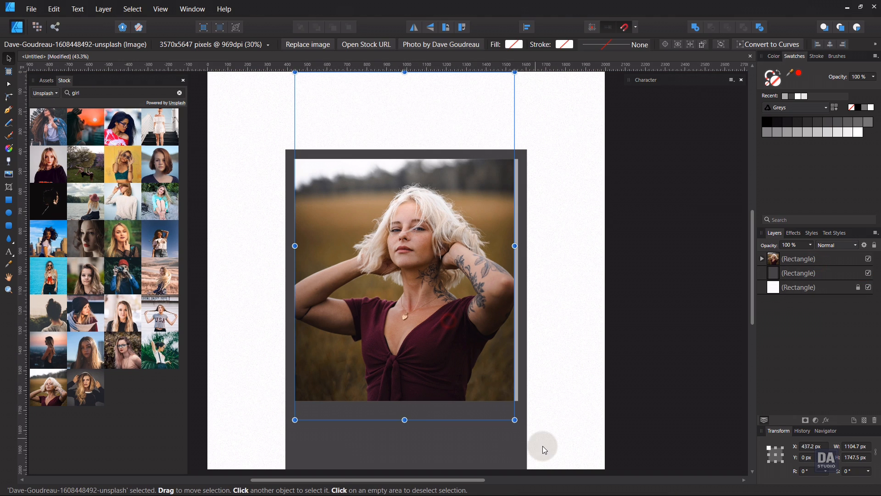
pyautogui.moveTo(518, 417)
pyautogui.mouseDown()
pyautogui.moveTo(540, 433)
pyautogui.moveTo(533, 421)
pyautogui.mouseUp()
pyautogui.moveTo(464, 350); pyautogui.dragTo(466, 346)
# - Add a Brightness / Contrast adjustment to the portrait with brightness 15% and contrast 5%
pyautogui.click(762, 258)
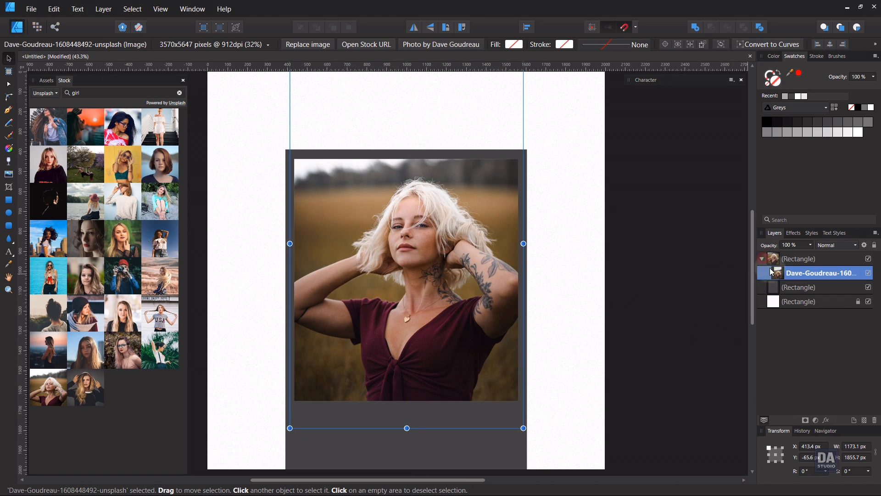
pyautogui.click(815, 420)
pyautogui.click(815, 232)
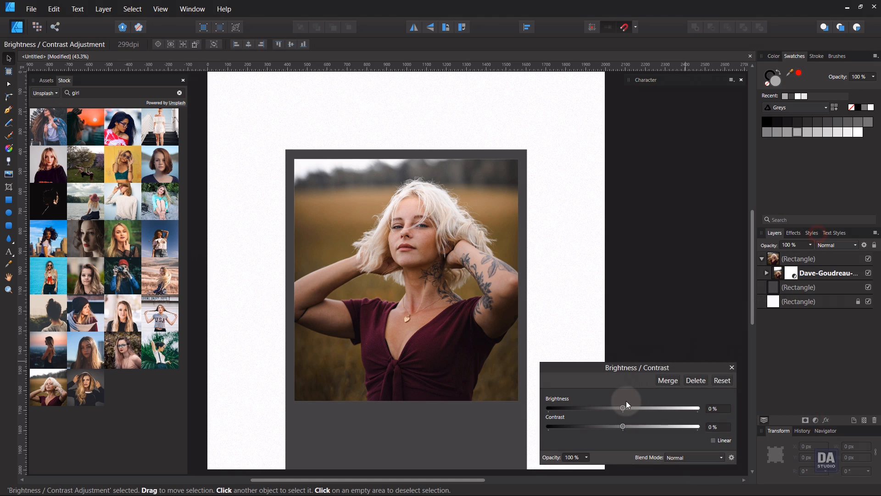
pyautogui.moveTo(629, 407); pyautogui.dragTo(633, 406)
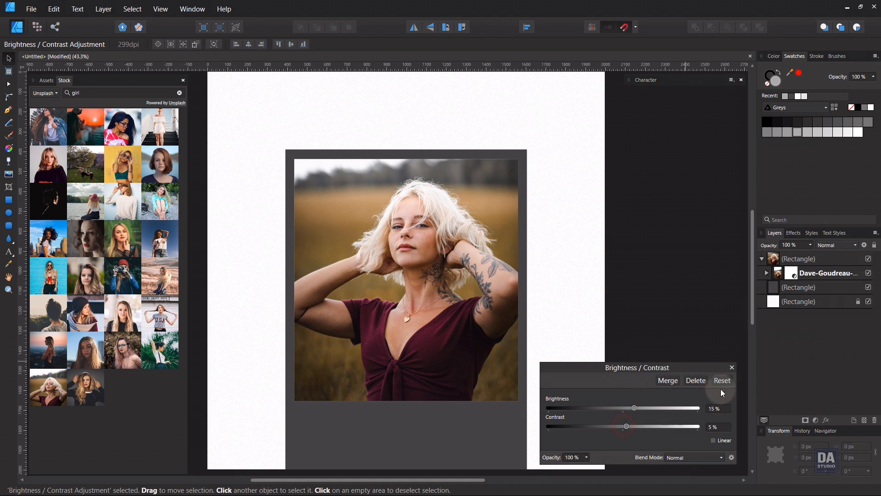
pyautogui.click(731, 367)
pyautogui.click(702, 363)
# - Recolour the dark rectangle behind the photo with the burgundy sampled from the woman's top
pyautogui.click(520, 423)
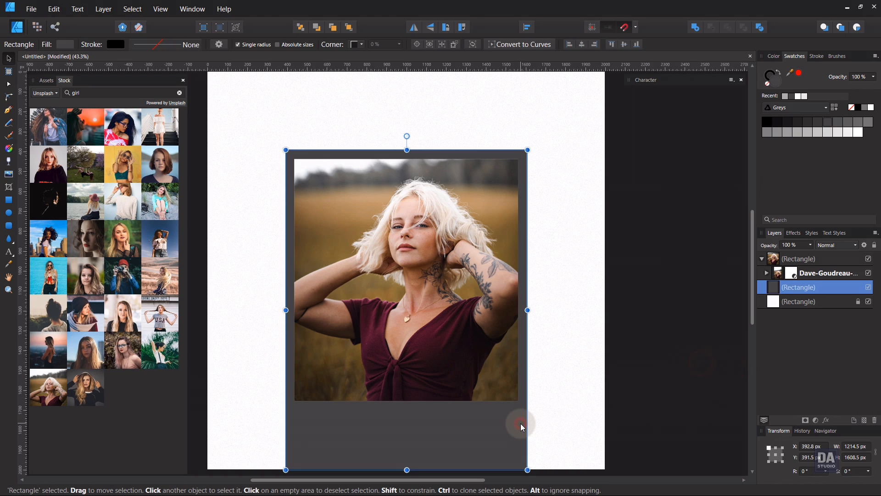
pyautogui.click(9, 264)
pyautogui.click(377, 335)
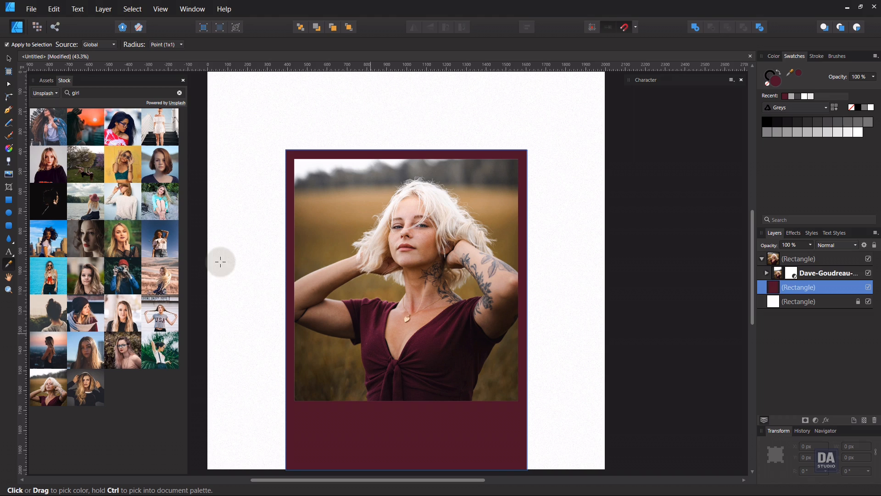
pyautogui.click(9, 58)
pyautogui.click(620, 265)
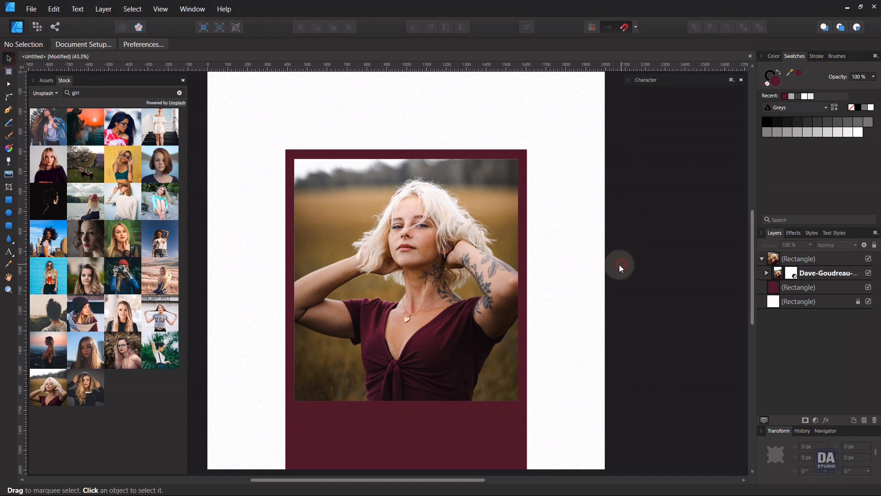
# - Give the photo rectangle a white 1 pt stroke with square caps
pyautogui.click(499, 306)
pyautogui.click(848, 104)
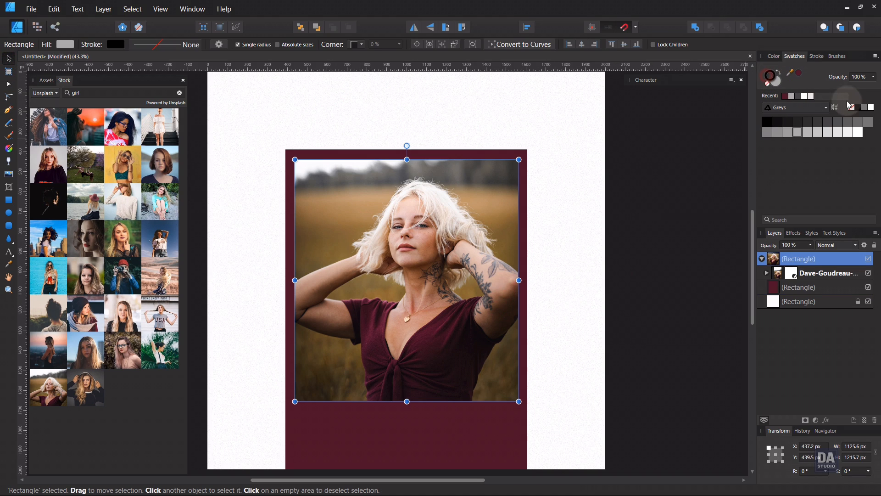
pyautogui.click(872, 108)
pyautogui.click(816, 56)
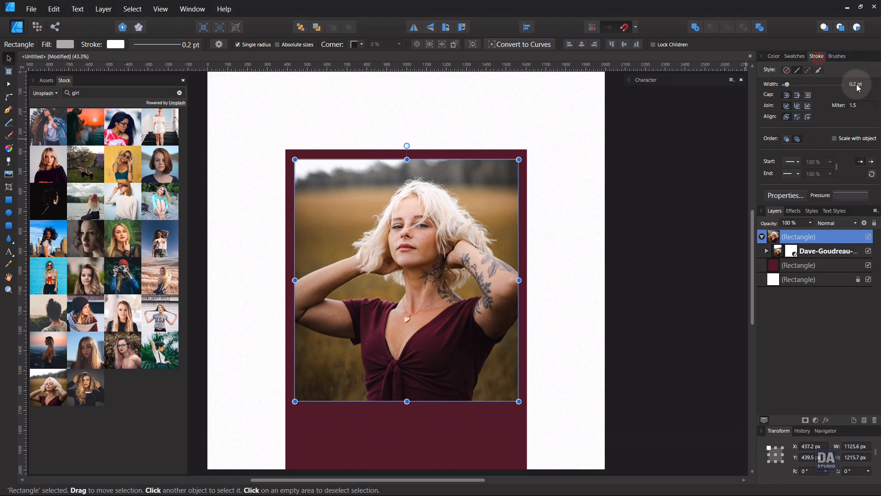
pyautogui.click(808, 95)
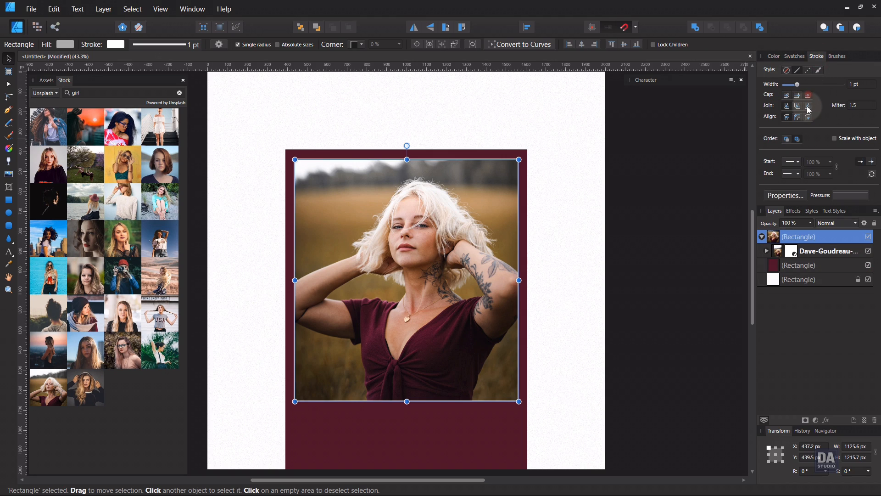
pyautogui.click(710, 177)
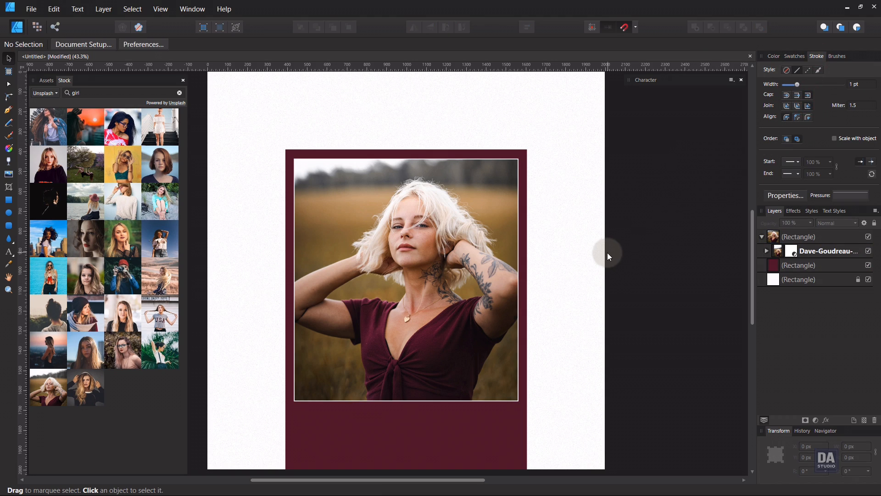
# - Insert the SALE text asset, colour it burgundy and place it on the white area to the left of the photo frame
pyautogui.moveTo(608, 253); pyautogui.dragTo(612, 259)
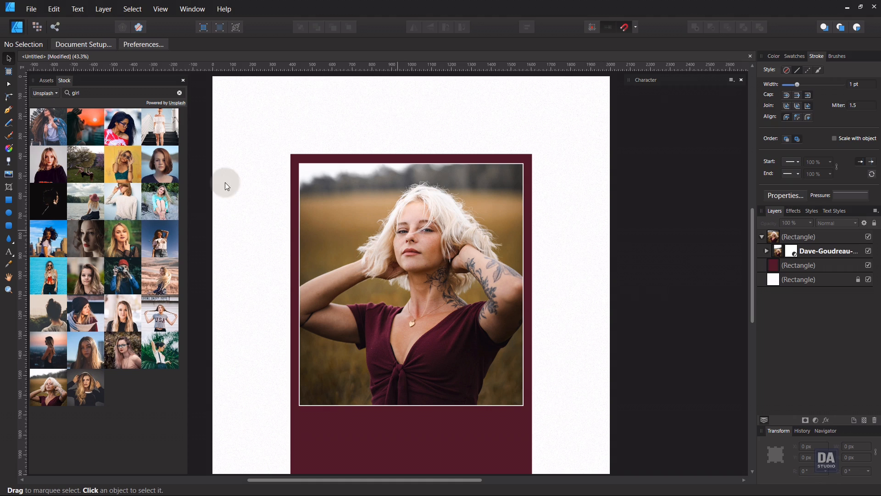
pyautogui.click(46, 81)
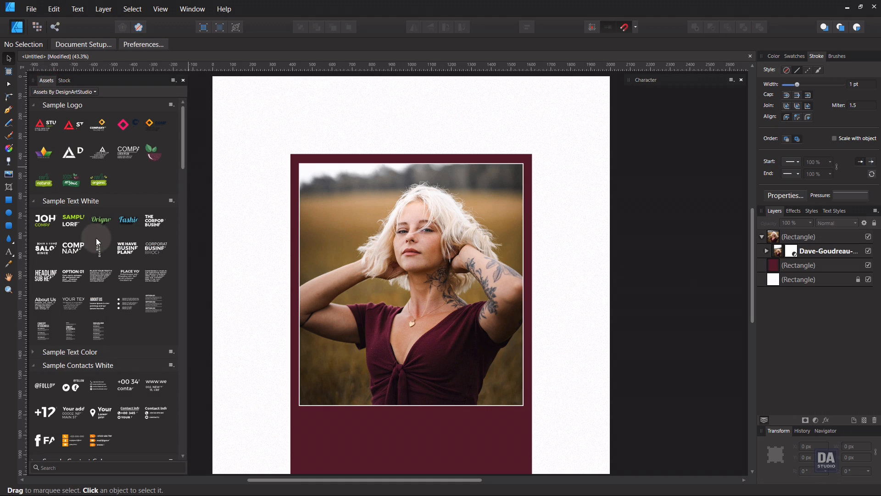
pyautogui.scroll(-5, 94, 232)
pyautogui.moveTo(73, 342); pyautogui.dragTo(345, 214)
pyautogui.click(794, 56)
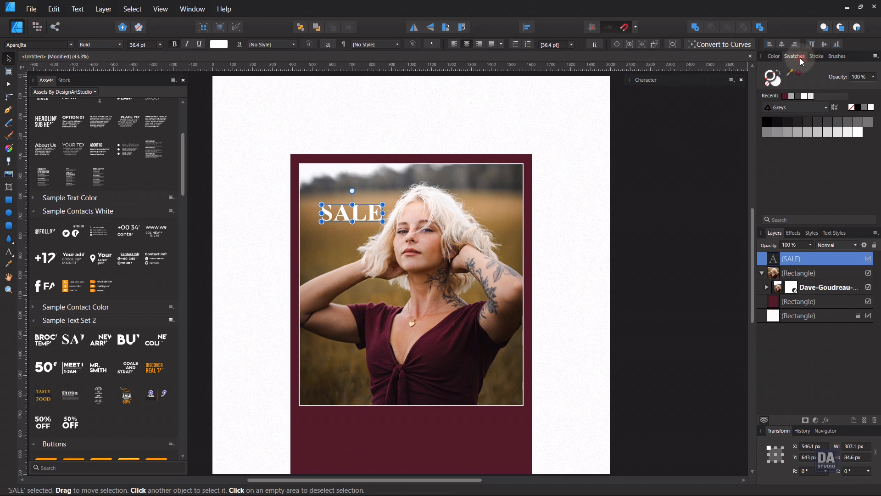
pyautogui.moveTo(370, 212); pyautogui.dragTo(236, 223)
# - Break the SALE text into one letter per line and enlarge the vertical word to about 140 × 876 px
pyautogui.doubleClick(236, 223)
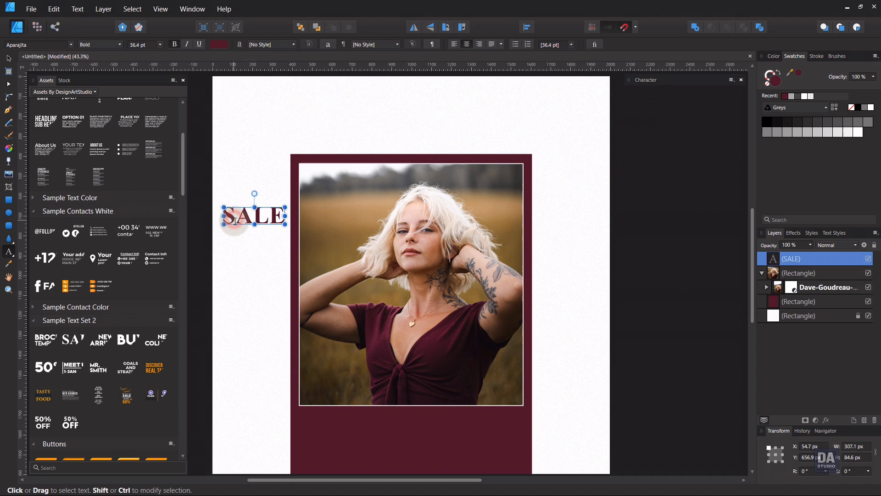
pyautogui.press('Return')
pyautogui.click(248, 243)
pyautogui.press('Return')
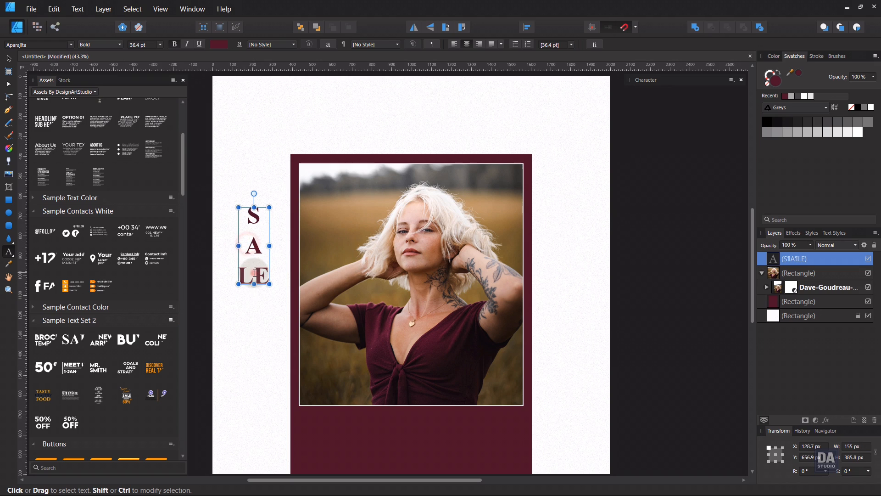
pyautogui.press('Return')
pyautogui.click(8, 58)
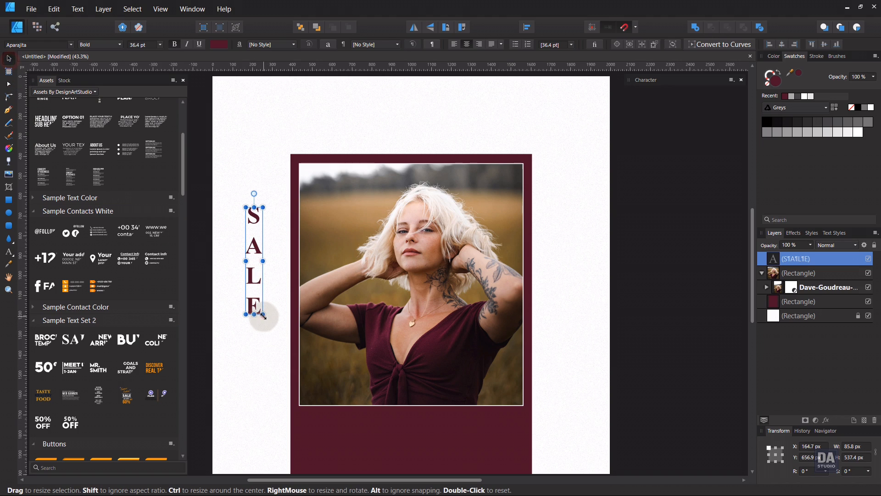
pyautogui.moveTo(262, 314); pyautogui.dragTo(267, 384)
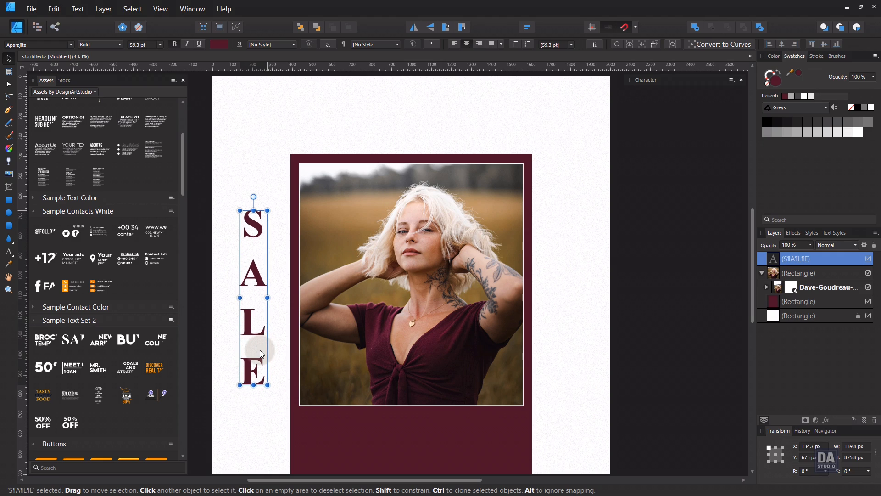
# - Duplicate the vertical SALE text to the right of the photo frame and centre the pair horizontally on the page
pyautogui.moveTo(261, 352); pyautogui.dragTo(578, 350)
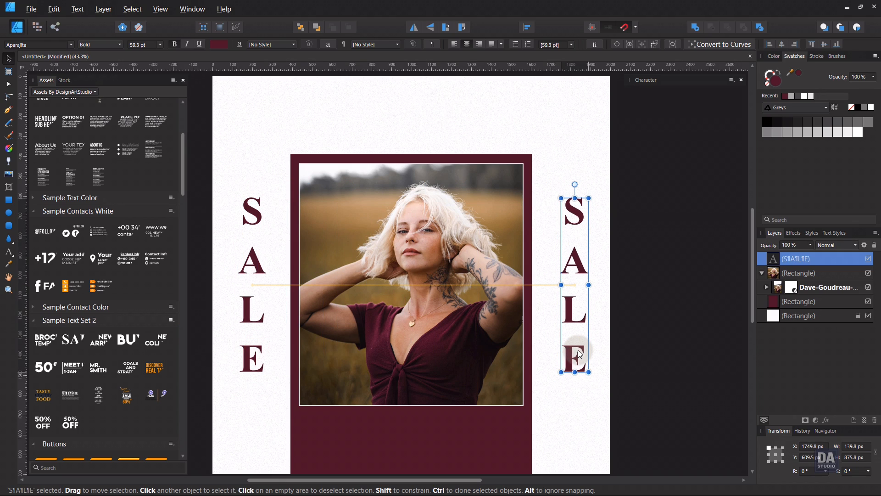
pyautogui.keyDown('shift'); pyautogui.click(242, 317); pyautogui.keyUp('shift')
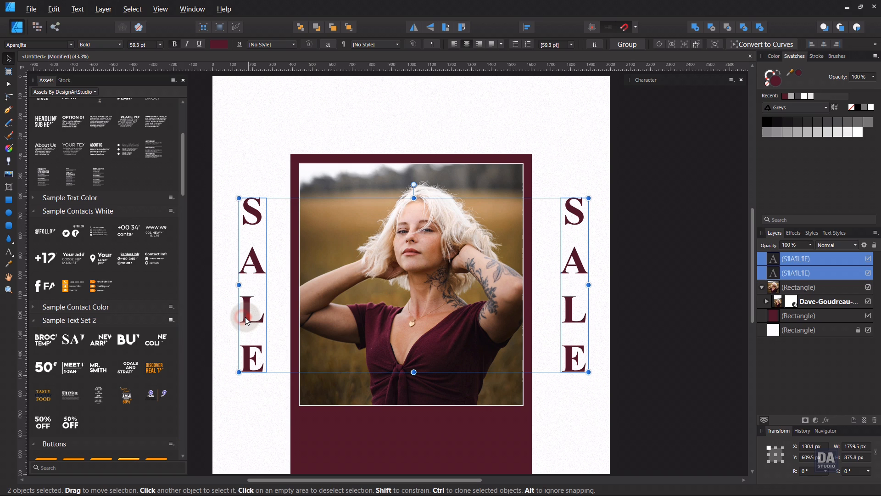
pyautogui.click(638, 334)
# - Lower the opacity of both vertical SALE texts to 50%
pyautogui.press('z')
pyautogui.moveTo(498, 331); pyautogui.dragTo(415, 301)
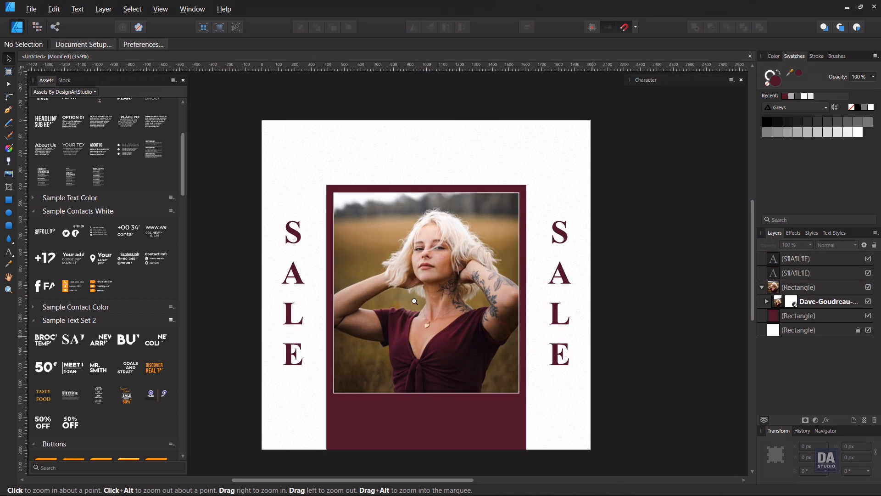
pyautogui.press('v')
pyautogui.click(292, 318)
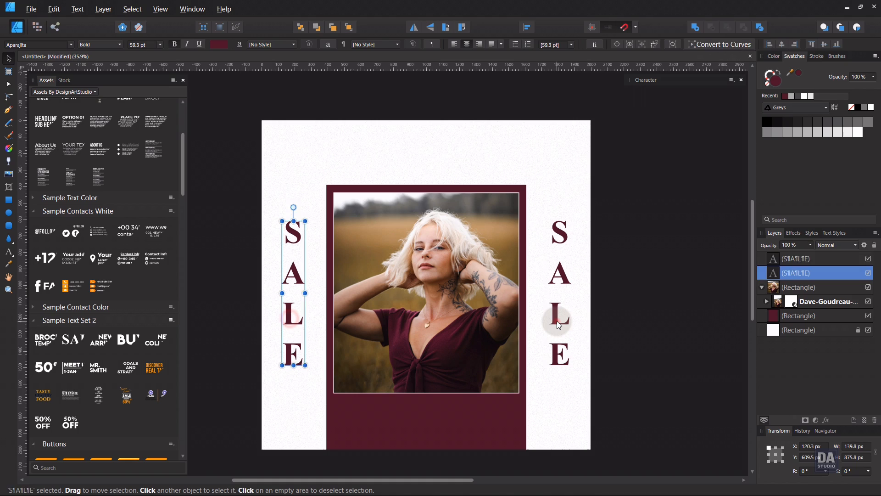
pyautogui.keyDown('shift'); pyautogui.click(559, 321); pyautogui.keyUp('shift')
pyautogui.click(810, 245)
pyautogui.moveTo(812, 255); pyautogui.dragTo(781, 256)
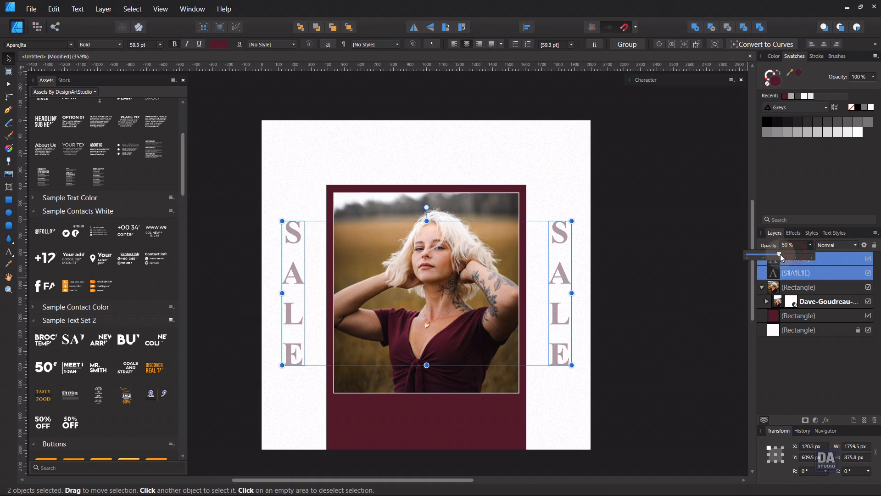
pyautogui.click(687, 277)
# - Shrink the left and right SALE texts around their centres to matching smaller sizes
pyautogui.press('space')
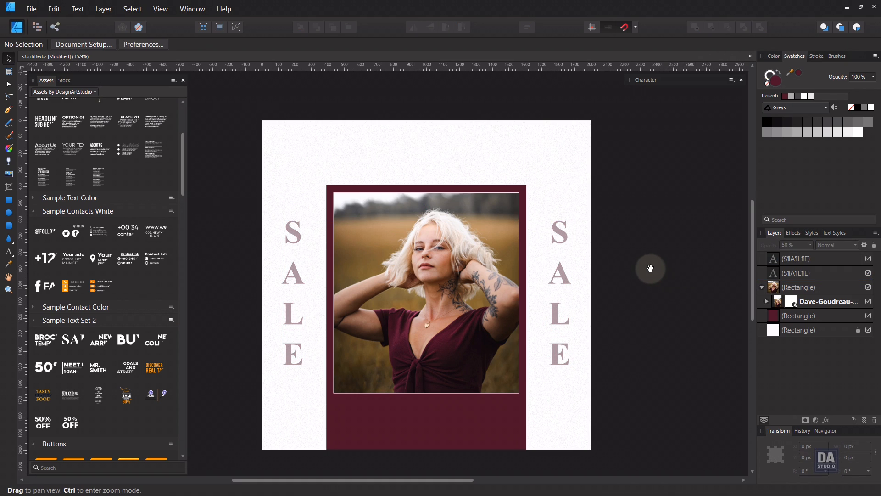
pyautogui.moveTo(650, 268); pyautogui.dragTo(653, 272)
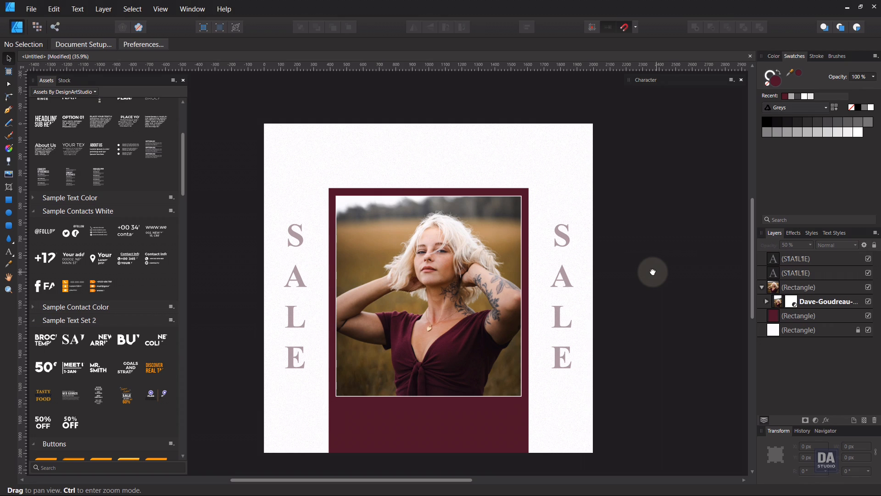
pyautogui.moveTo(640, 270); pyautogui.dragTo(643, 272)
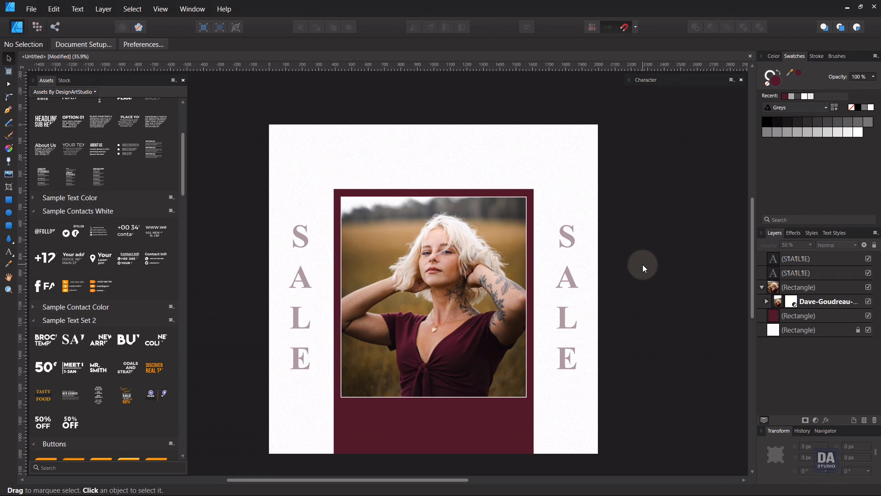
pyautogui.click(305, 311)
pyautogui.moveTo(312, 369); pyautogui.dragTo(307, 340)
pyautogui.click(560, 357)
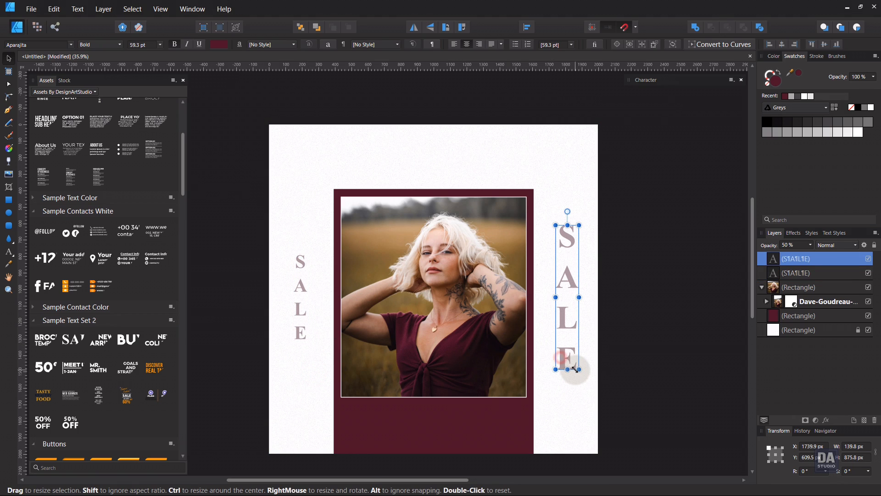
pyautogui.moveTo(579, 369); pyautogui.dragTo(574, 340)
pyautogui.click(646, 340)
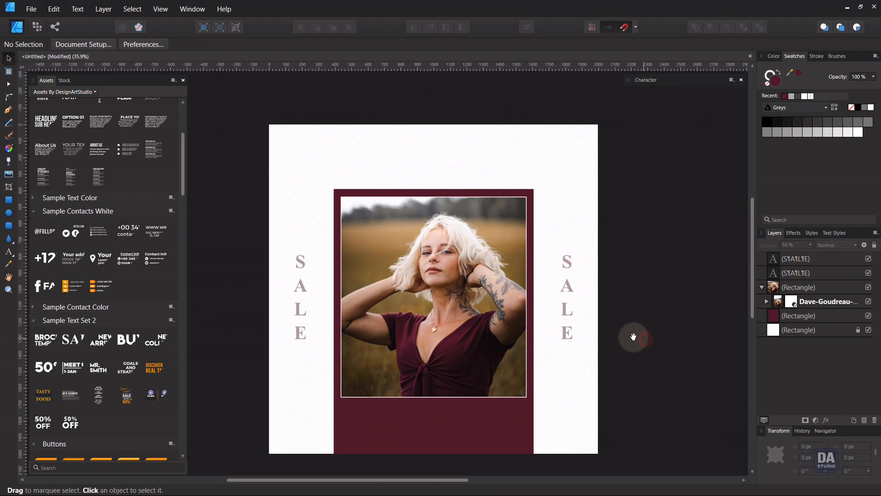
# - Add the NEW ARRIVALS sample text to the page and join its two words onto a single line
pyautogui.moveTo(632, 337); pyautogui.dragTo(627, 318)
pyautogui.moveTo(478, 269); pyautogui.dragTo(493, 268)
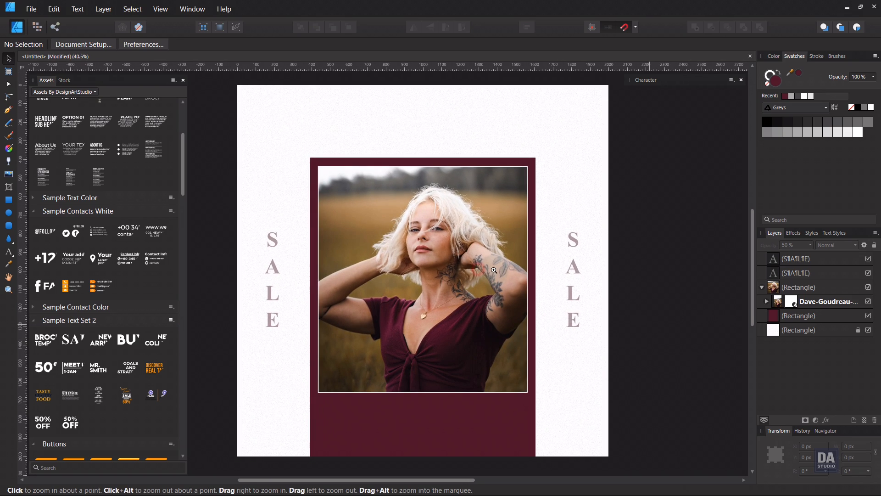
pyautogui.moveTo(98, 340); pyautogui.dragTo(390, 198)
pyautogui.doubleClick(390, 196)
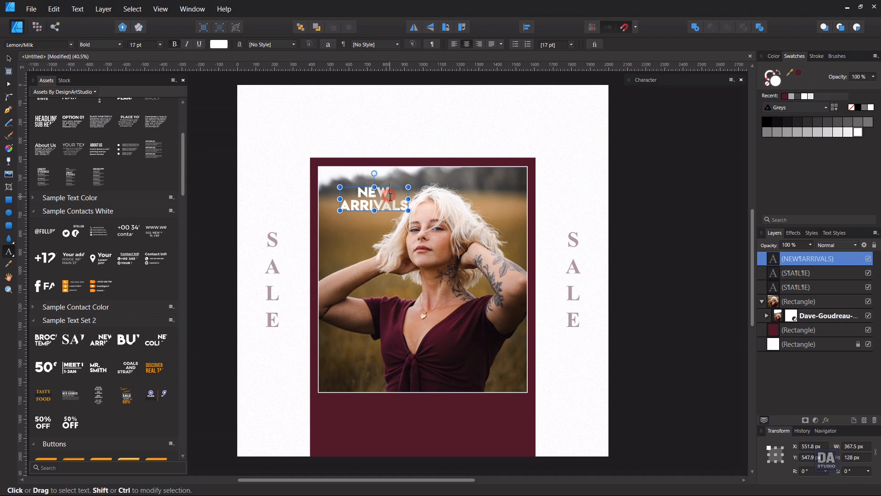
pyautogui.press('Delete')
pyautogui.press('Escape')
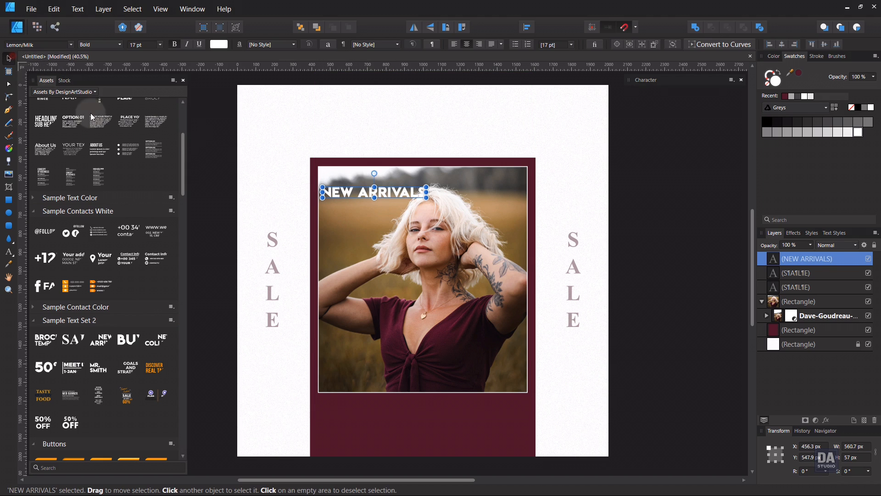
# - Colour the NEW ARRIVALS headline burgundy, enlarge it to about 836 px wide and centre it above the photo frame
pyautogui.click(799, 72)
pyautogui.moveTo(417, 191); pyautogui.dragTo(502, 126)
pyautogui.click(592, 148)
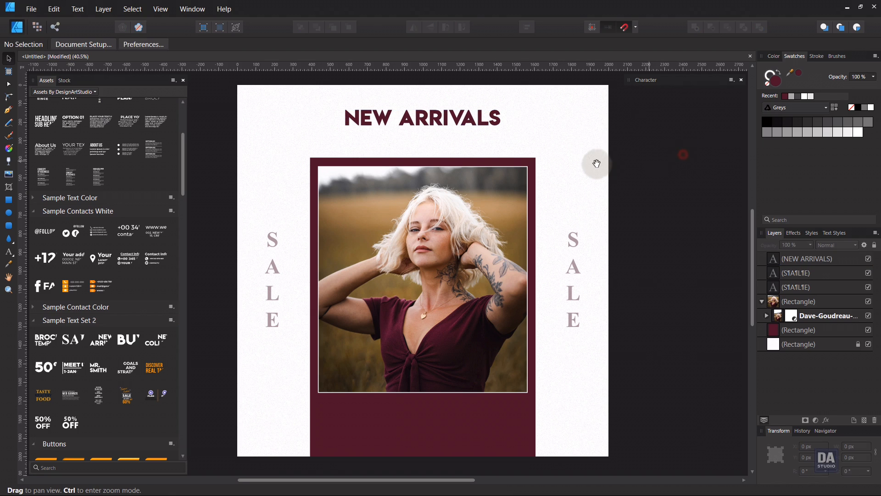
pyautogui.moveTo(594, 162); pyautogui.dragTo(619, 166)
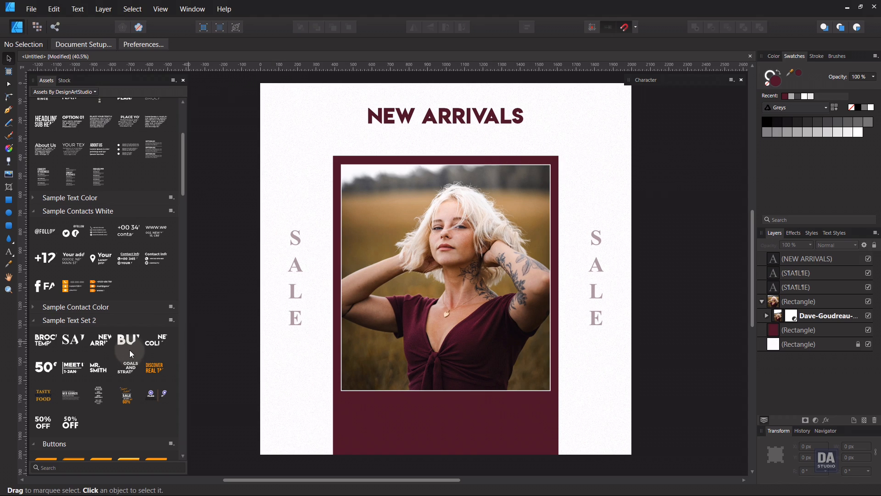
# - Add the BUY 1 GET 1 sample text on one line beneath the headline and colour it burgundy
pyautogui.moveTo(128, 340); pyautogui.dragTo(480, 140)
pyautogui.click(799, 73)
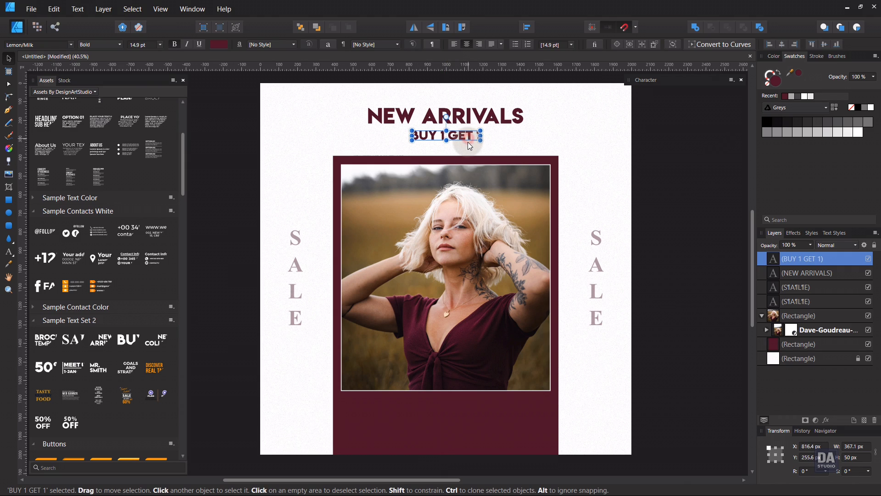
# - Enlarge the NEW ARRIVALS headline to about 946 px wide and adjust its spacing with the BUY 1 GET 1 line
pyautogui.click(473, 120)
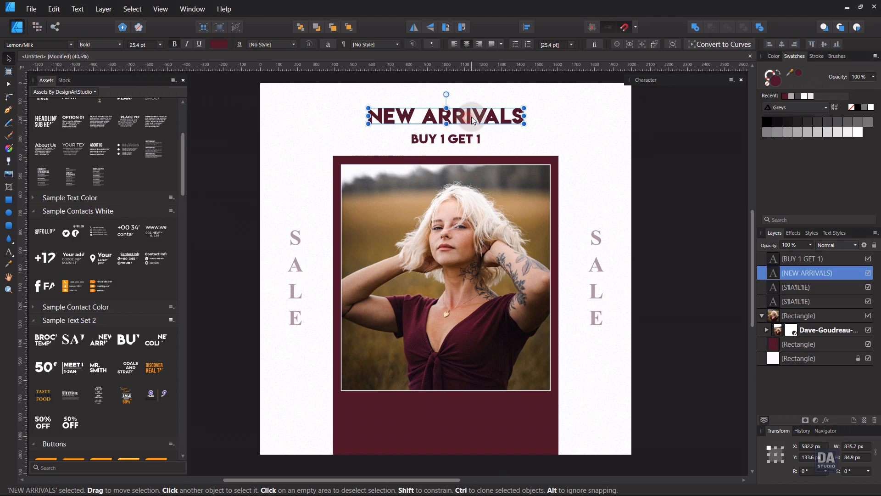
pyautogui.moveTo(524, 109)
pyautogui.mouseDown()
pyautogui.moveTo(532, 97)
pyautogui.moveTo(534, 110)
pyautogui.mouseUp()
pyautogui.hotkey('ctrl', 'z')
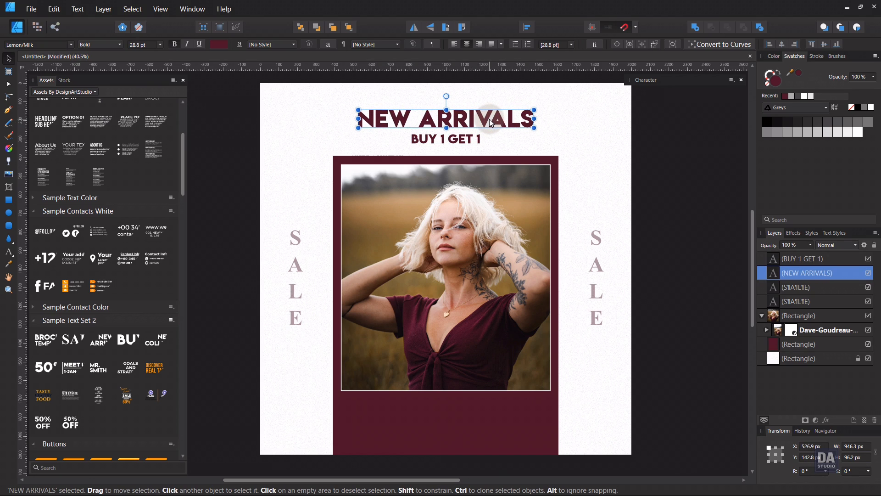
pyautogui.click(471, 136)
pyautogui.click(655, 151)
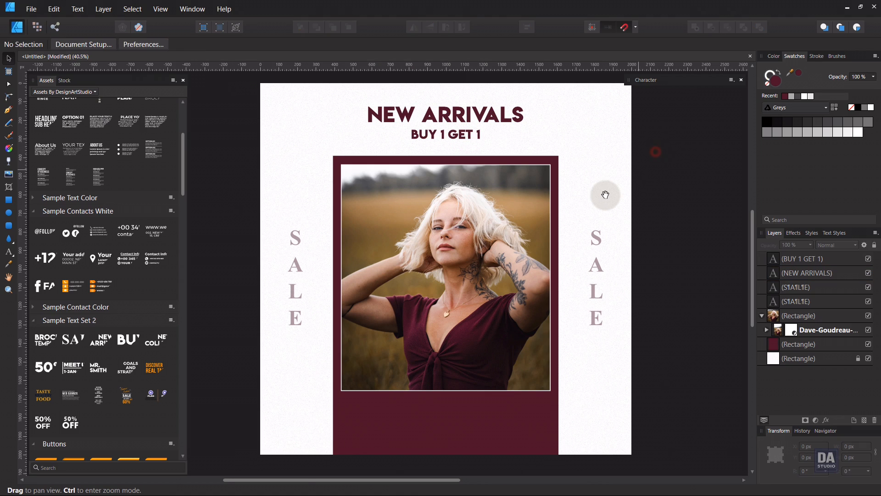
pyautogui.moveTo(604, 195); pyautogui.dragTo(601, 193)
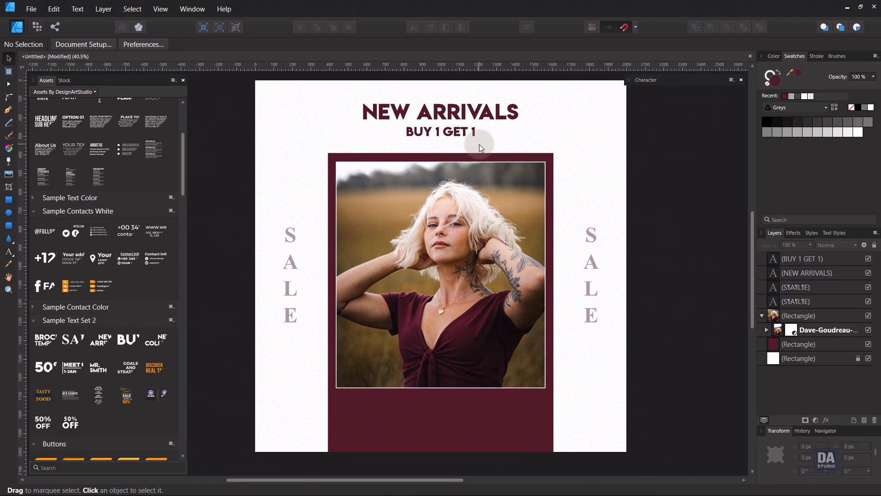
pyautogui.moveTo(479, 217); pyautogui.dragTo(480, 201)
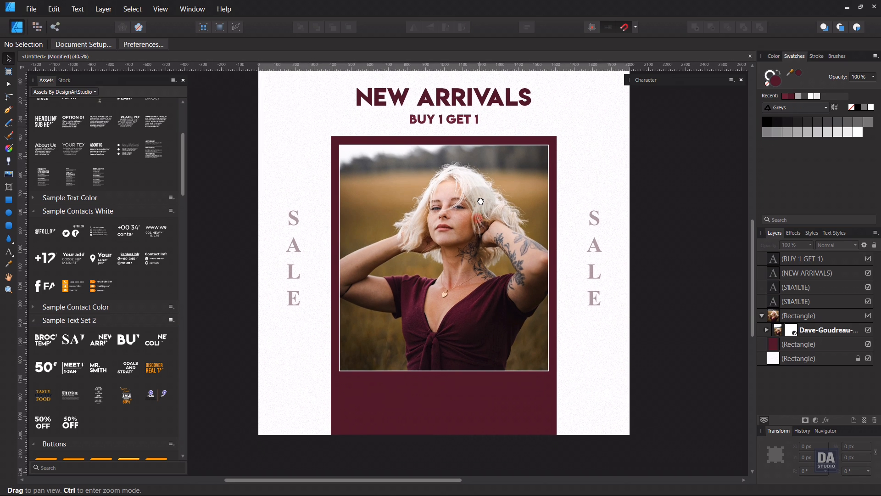
# - Add the sample text group with the PLACE YOUR TEXT HERE heading and paragraph to the burgundy panel beneath the photo
pyautogui.moveTo(423, 429); pyautogui.dragTo(537, 419)
pyautogui.moveTo(532, 433); pyautogui.dragTo(517, 414)
pyautogui.scroll(4, 131, 277)
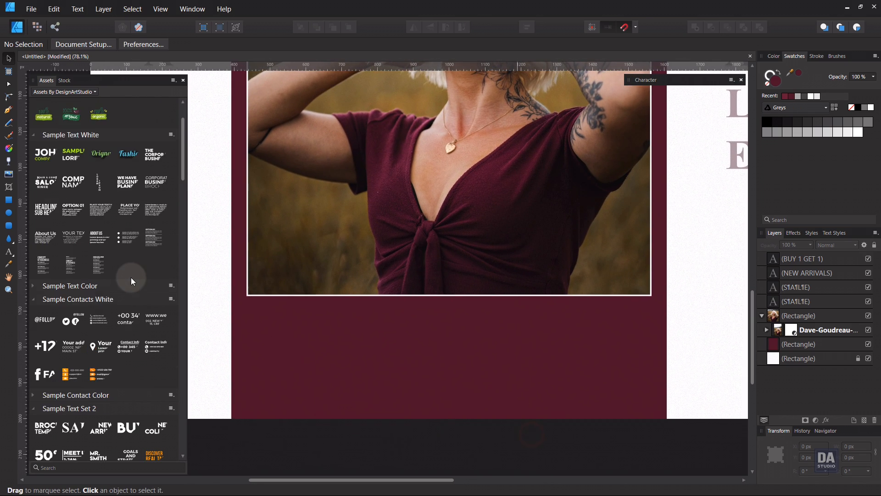
pyautogui.scroll(3, 131, 277)
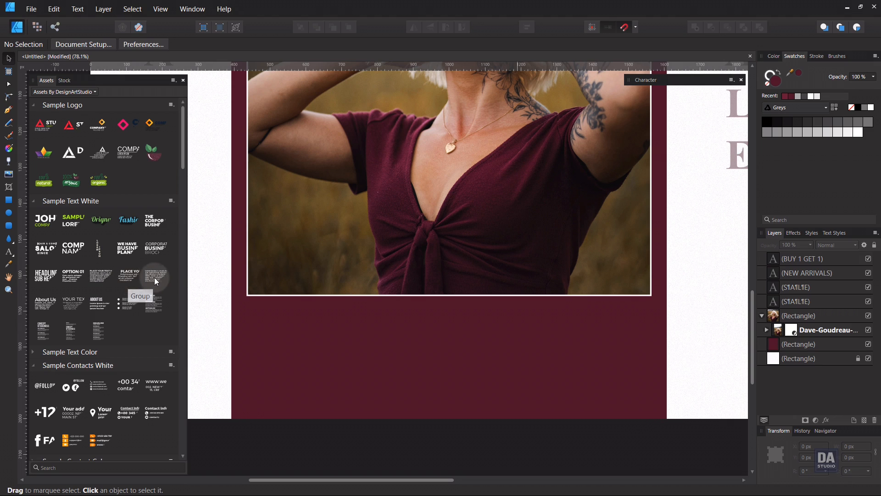
pyautogui.moveTo(124, 282); pyautogui.dragTo(439, 334)
# - Shrink the PLACE YOUR TEXT HERE heading, reduce the paragraph to 3.3 pt and centre the group beneath the photo
pyautogui.doubleClick(461, 318)
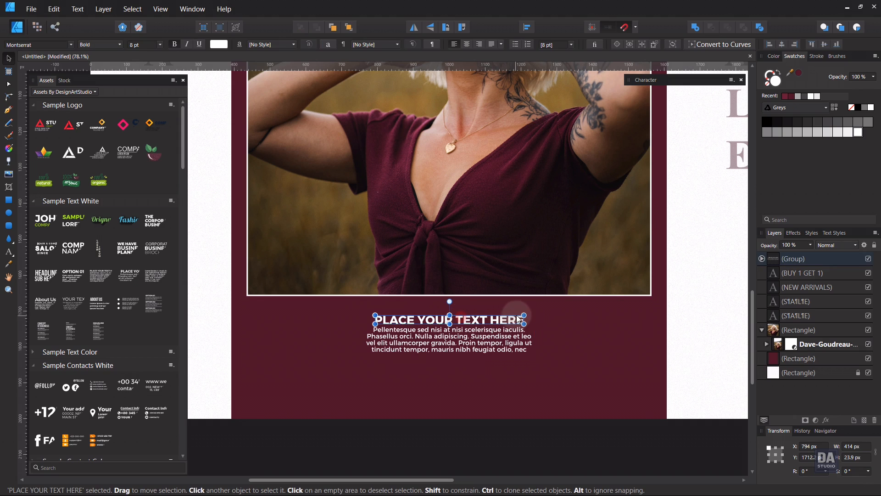
pyautogui.moveTo(526, 313); pyautogui.dragTo(531, 356)
pyautogui.click(495, 348)
pyautogui.hotkey('ctrl', 'z')
pyautogui.click(694, 348)
pyautogui.click(511, 341)
pyautogui.scroll(4, 453, 351)
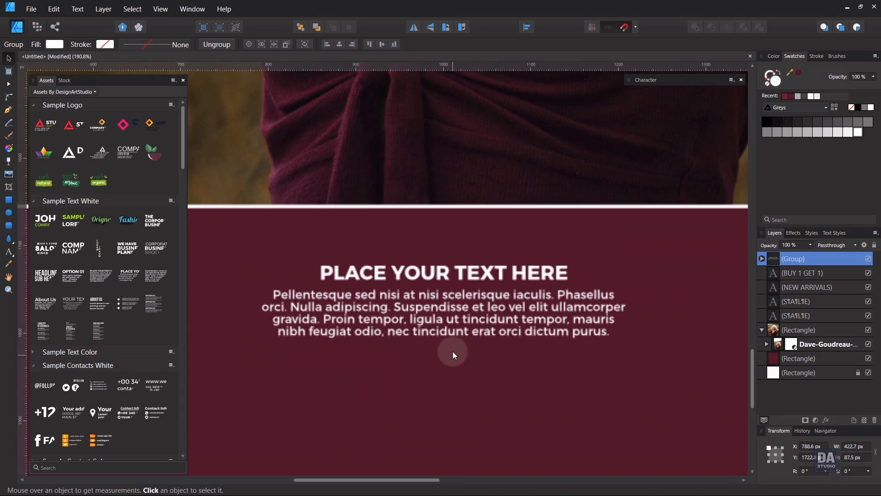
# - Move the heading closer to the paragraph, then widen and scale the paragraph frame to about 689 px with 3.7 pt text
pyautogui.click(462, 278)
pyautogui.click(606, 317)
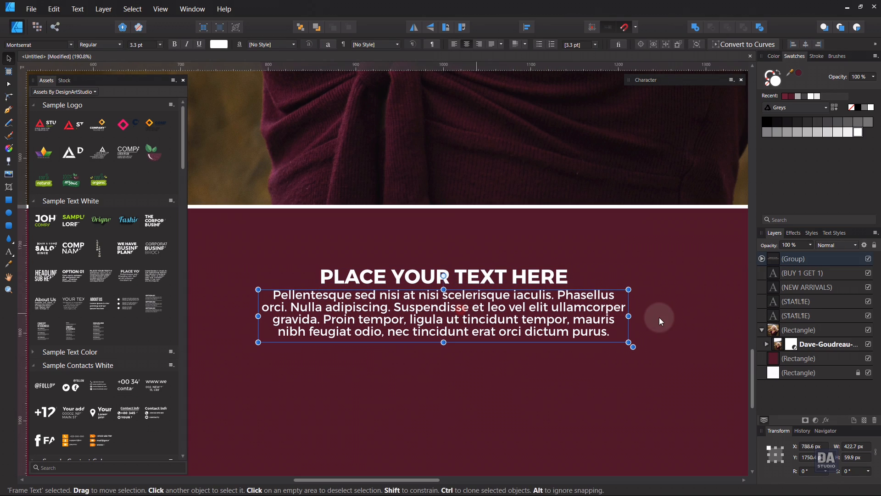
pyautogui.moveTo(635, 316); pyautogui.dragTo(703, 317)
pyautogui.scroll(-4, 496, 314)
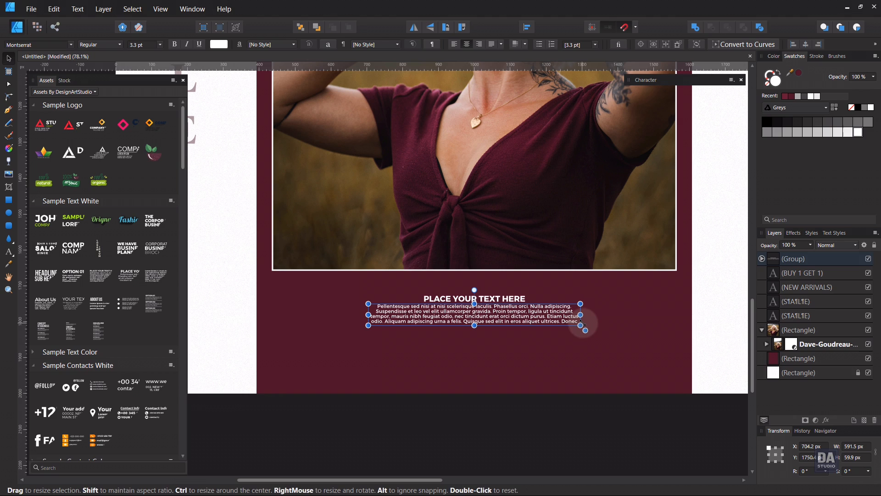
pyautogui.press('alt')
pyautogui.moveTo(581, 315); pyautogui.dragTo(603, 332)
# - Nudge the heading up slightly and extend the paragraph frame's height to about 72 px
pyautogui.scroll(3, 478, 316)
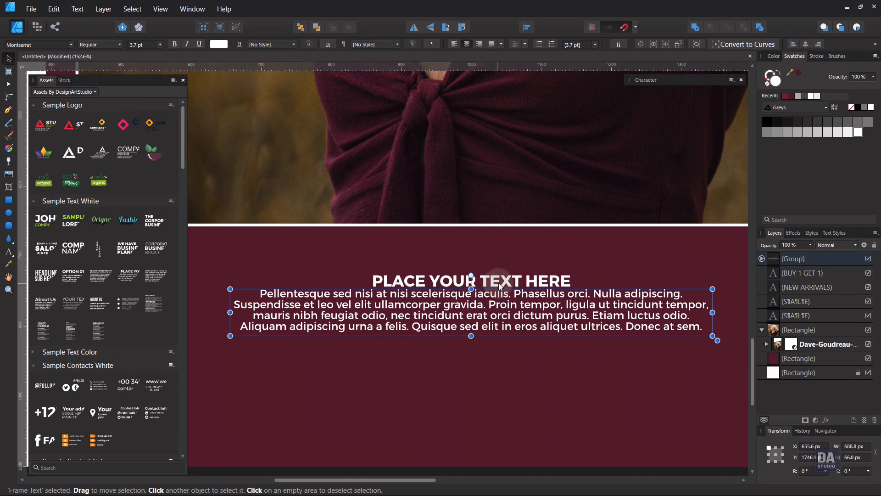
pyautogui.moveTo(498, 283); pyautogui.dragTo(500, 280)
pyautogui.click(491, 304)
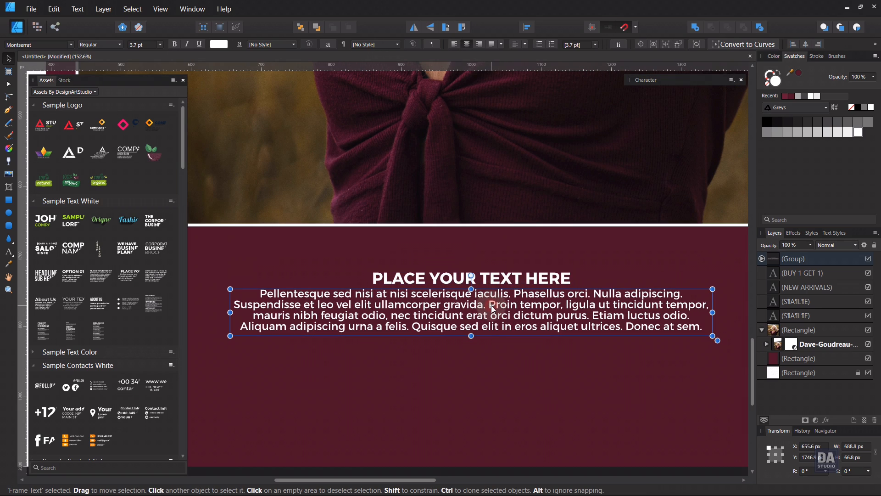
pyautogui.moveTo(470, 334); pyautogui.dragTo(471, 340)
# - Set the paragraph text's leading override to 4 pt
pyautogui.click(648, 80)
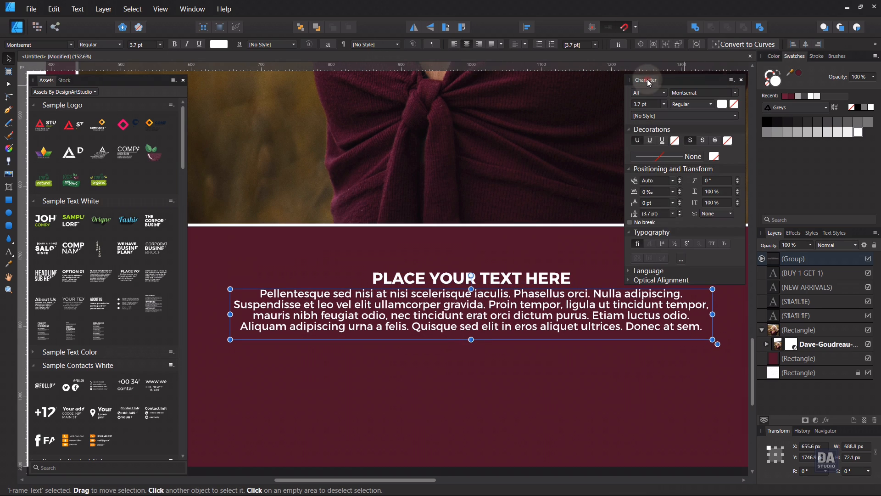
pyautogui.scroll(1, 655, 214)
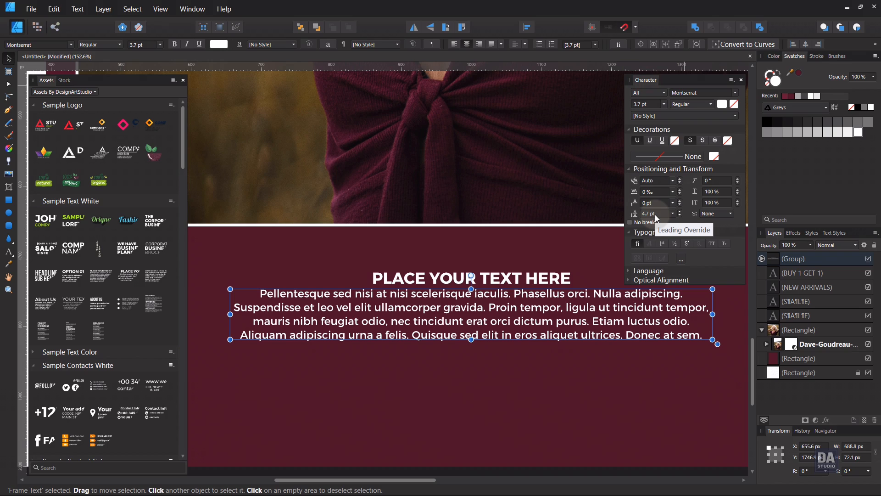
pyautogui.scroll(-7, 654, 213)
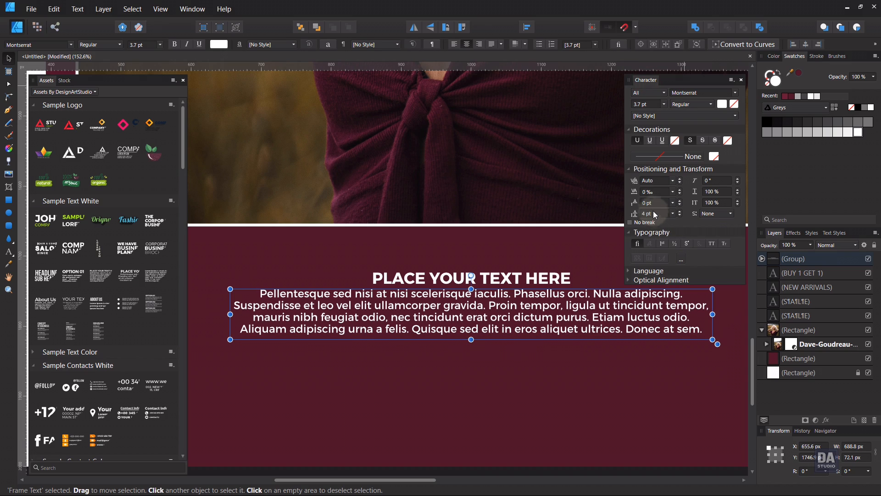
pyautogui.click(665, 81)
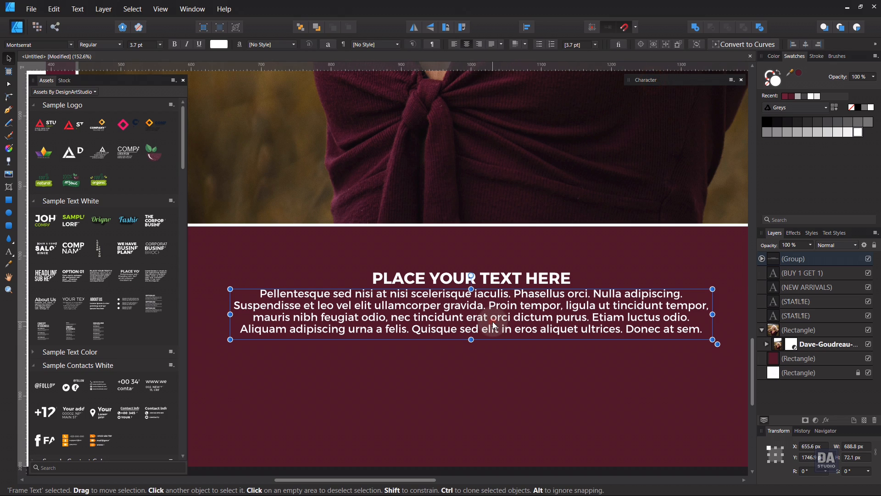
# - Enlarge the PLACE YOUR TEXT HERE heading to about 316 px wide and move the text group up on the panel
pyautogui.click(499, 276)
pyautogui.moveTo(571, 278); pyautogui.dragTo(583, 277)
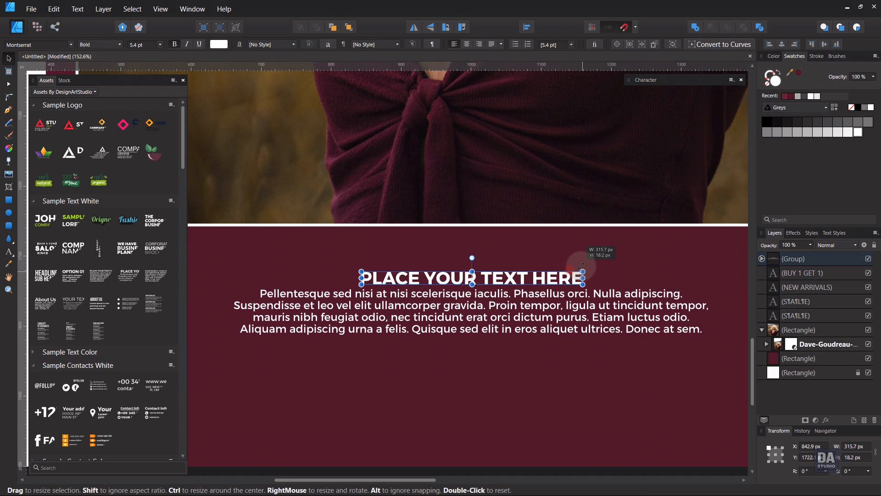
pyautogui.click(444, 330)
pyautogui.moveTo(444, 330); pyautogui.dragTo(444, 321)
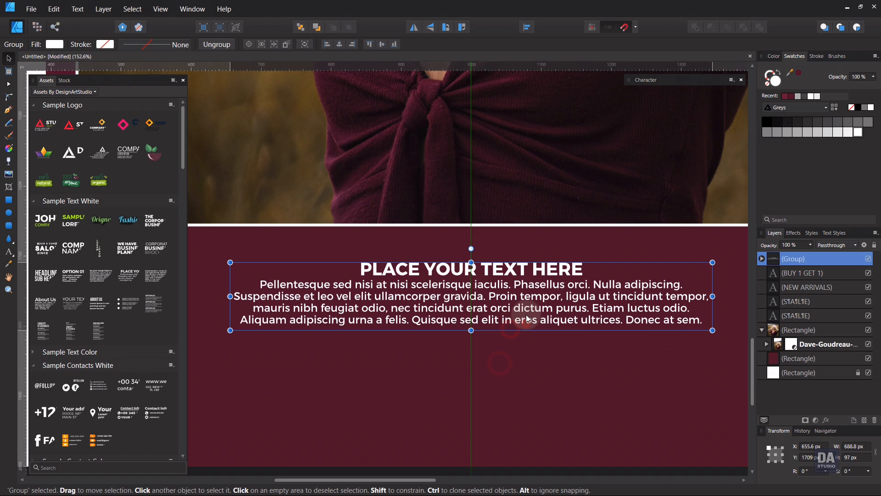
# - Scale the heading and paragraph group up slightly around its centre and fine-tune its position beneath the photo
pyautogui.scroll(-6, 444, 321)
pyautogui.scroll(5, 464, 330)
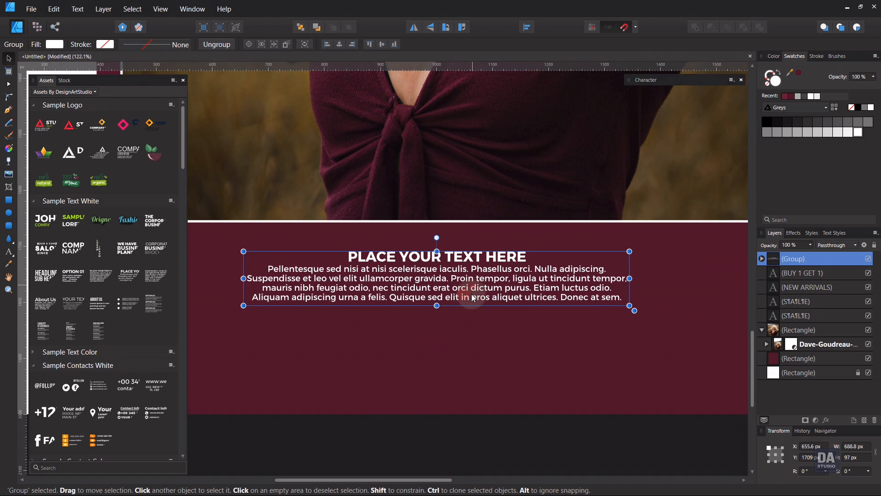
pyautogui.moveTo(472, 285); pyautogui.dragTo(473, 288)
pyautogui.moveTo(629, 308); pyautogui.dragTo(654, 323)
pyautogui.click(440, 429)
pyautogui.scroll(-1, 395, 412)
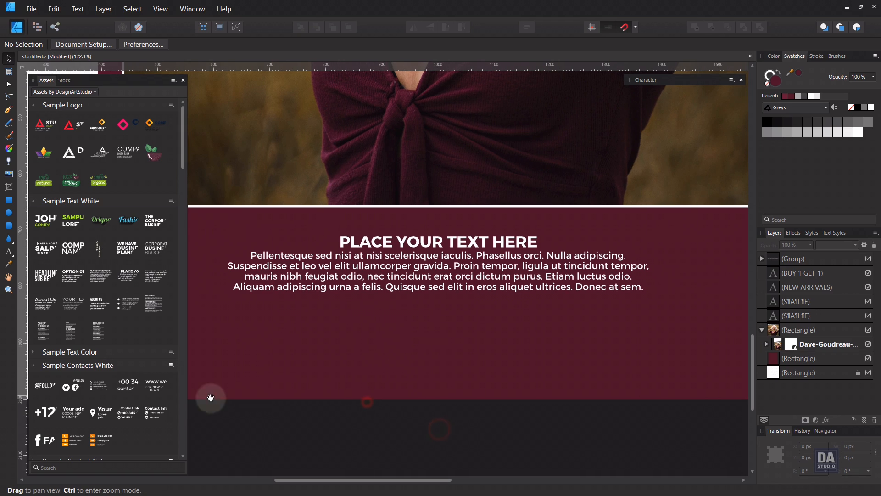
# - Add the orange pill-shaped SHOP NOW button asset to the panel, centred beneath the paragraph
pyautogui.scroll(-5, 92, 383)
pyautogui.scroll(-5, 92, 384)
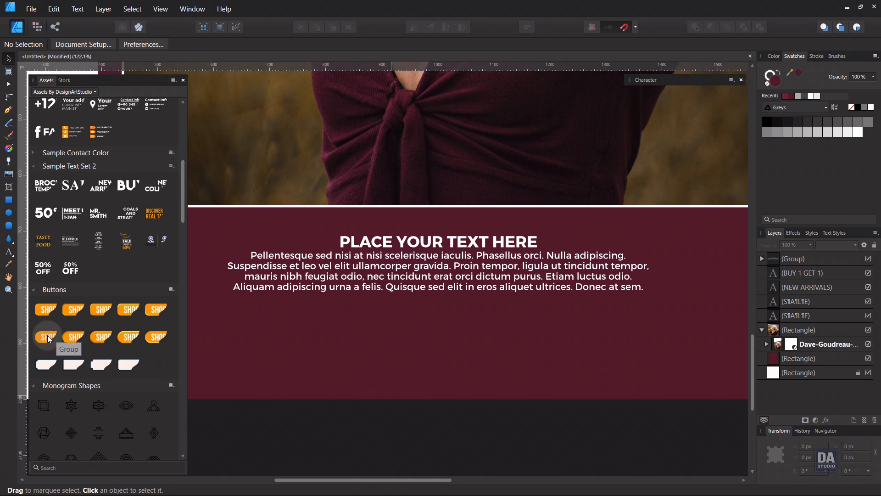
pyautogui.moveTo(48, 335); pyautogui.dragTo(442, 342)
pyautogui.scroll(5, 442, 343)
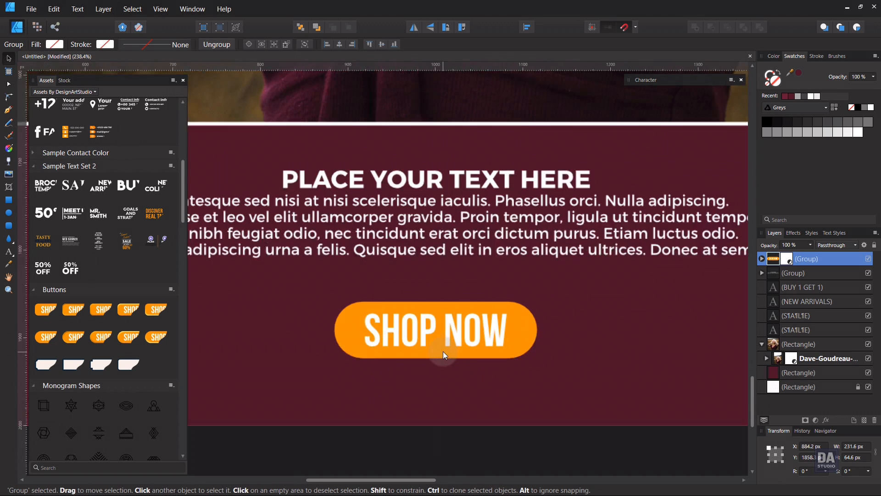
# - Shrink the SHOP NOW text around its centre to about 153 × 36 px inside the button
pyautogui.doubleClick(536, 348)
pyautogui.moveTo(589, 361); pyautogui.dragTo(585, 357)
pyautogui.click(531, 341)
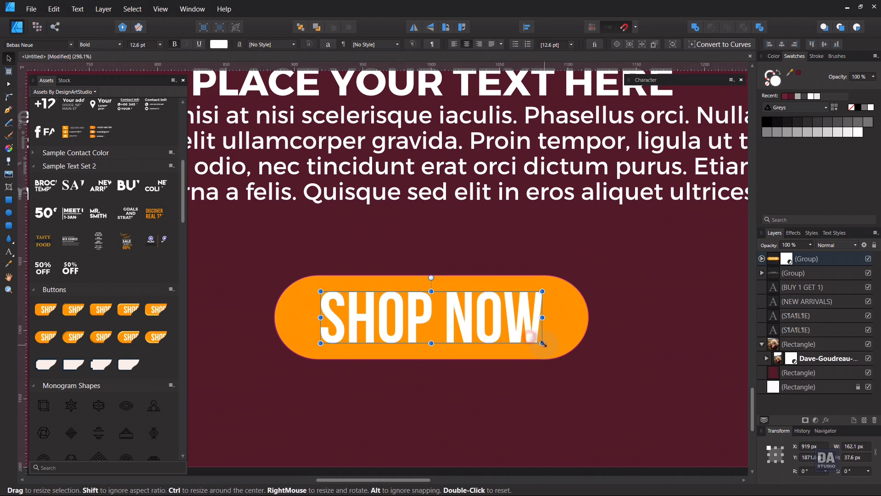
pyautogui.moveTo(536, 341); pyautogui.dragTo(540, 335)
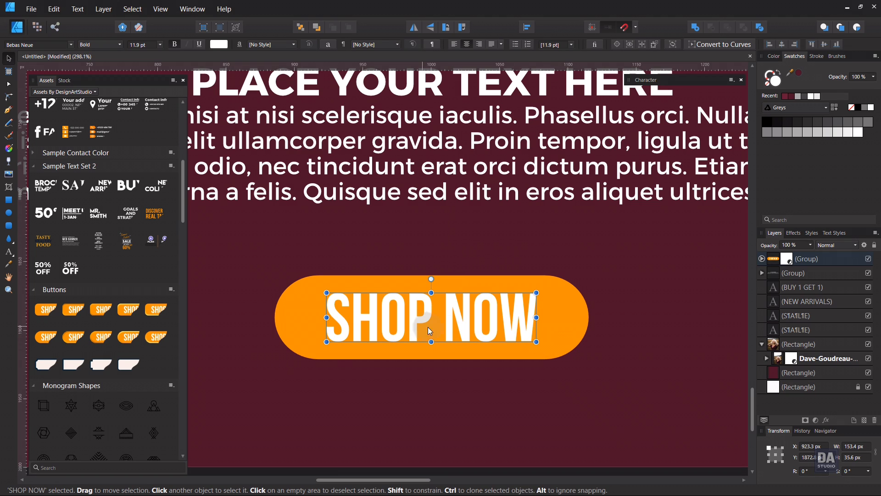
# - Restyle the SHOP NOW button shape with a white outline and no fill
pyautogui.click(555, 339)
pyautogui.click(871, 107)
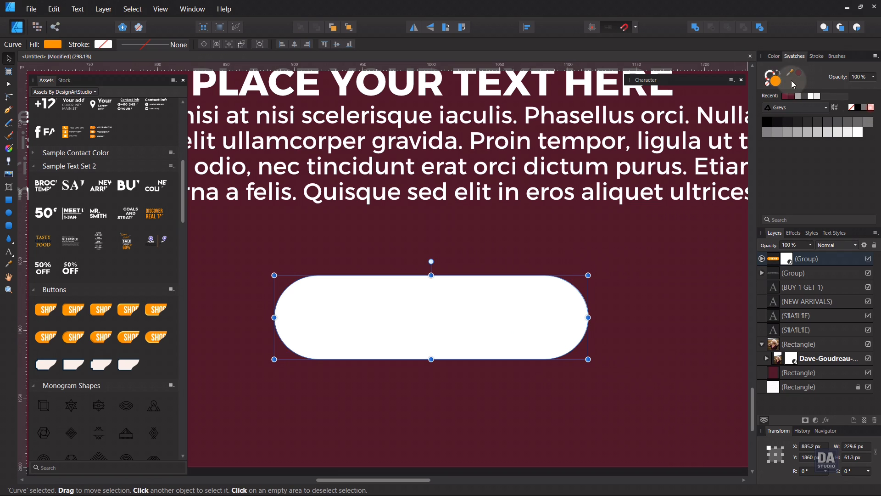
pyautogui.click(778, 72)
pyautogui.click(619, 308)
pyautogui.scroll(-6, 602, 308)
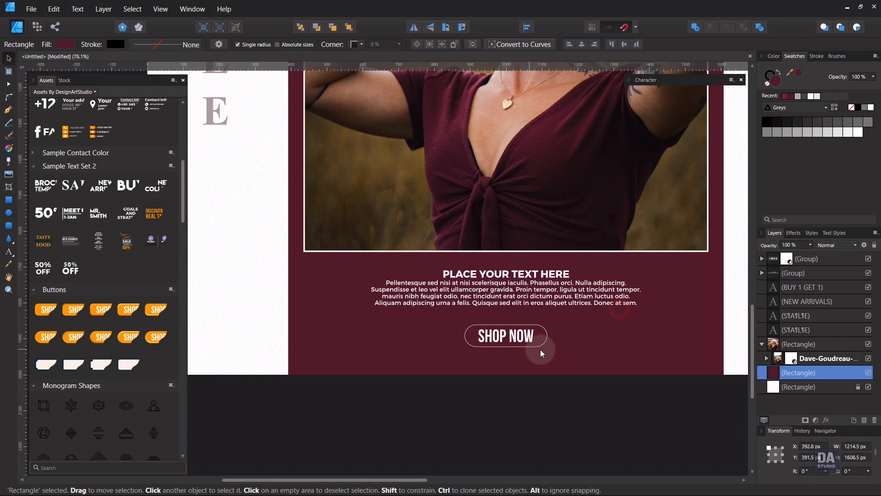
pyautogui.click(577, 376)
pyautogui.scroll(1, 563, 319)
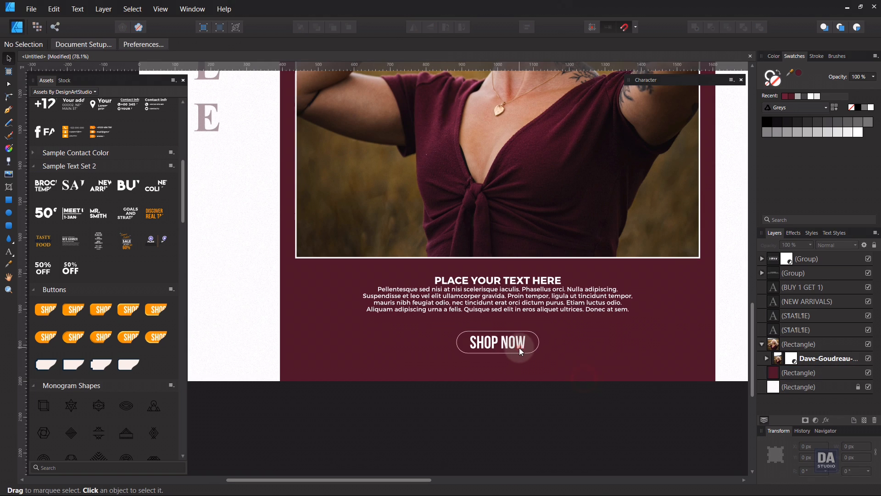
pyautogui.click(524, 337)
pyautogui.click(505, 398)
pyautogui.scroll(-3, 505, 395)
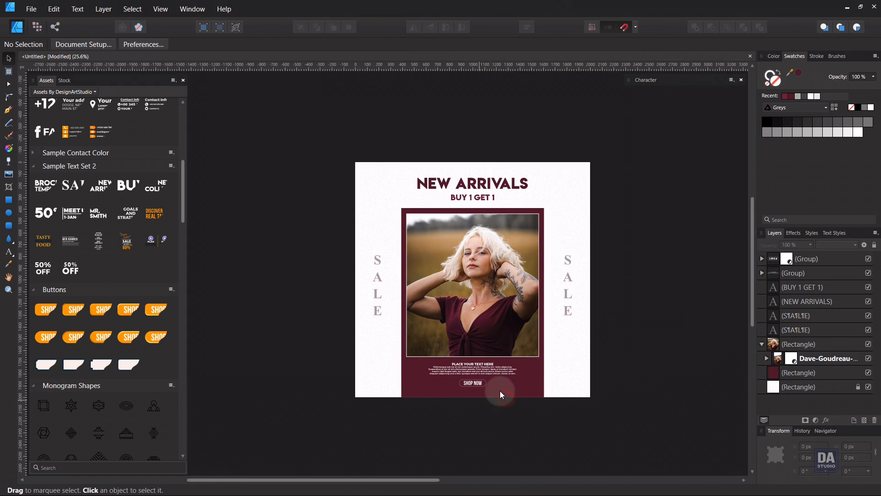
# - Set the SHOP NOW button text to the Regular font weight
pyautogui.scroll(3, 486, 393)
pyautogui.click(475, 389)
pyautogui.moveTo(493, 394); pyautogui.dragTo(520, 364)
pyautogui.scroll(3, 499, 390)
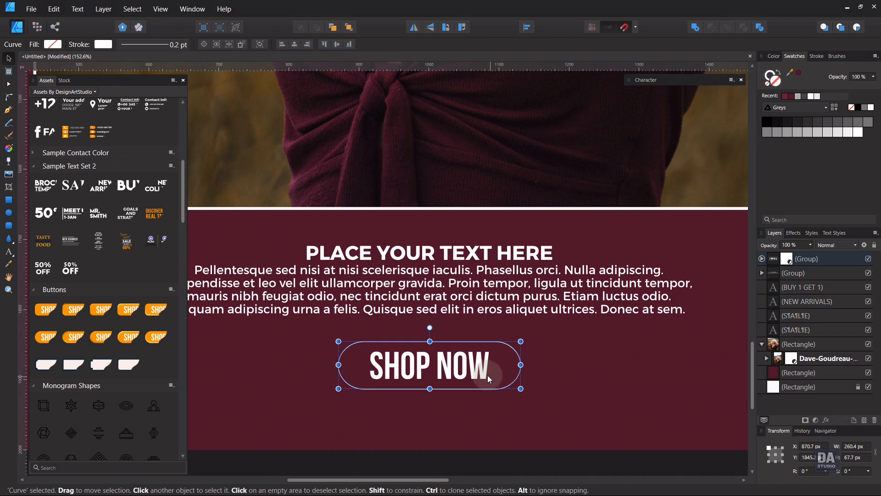
pyautogui.click(487, 374)
pyautogui.click(98, 44)
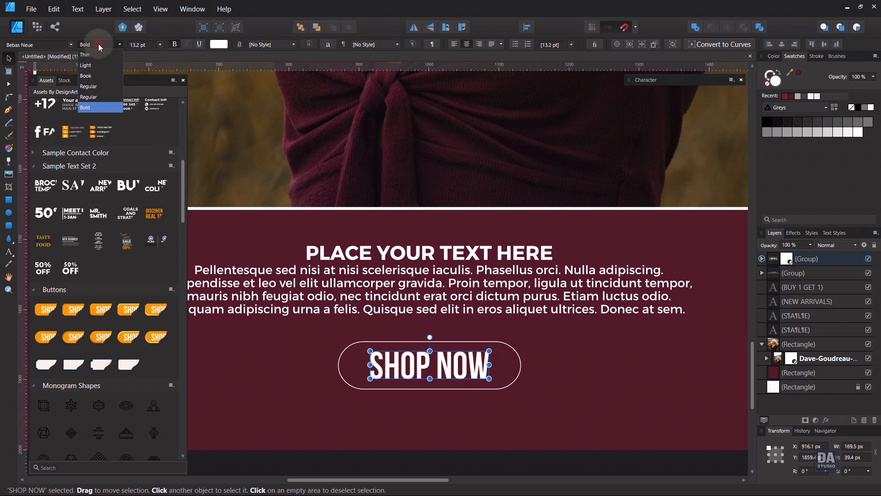
pyautogui.click(95, 85)
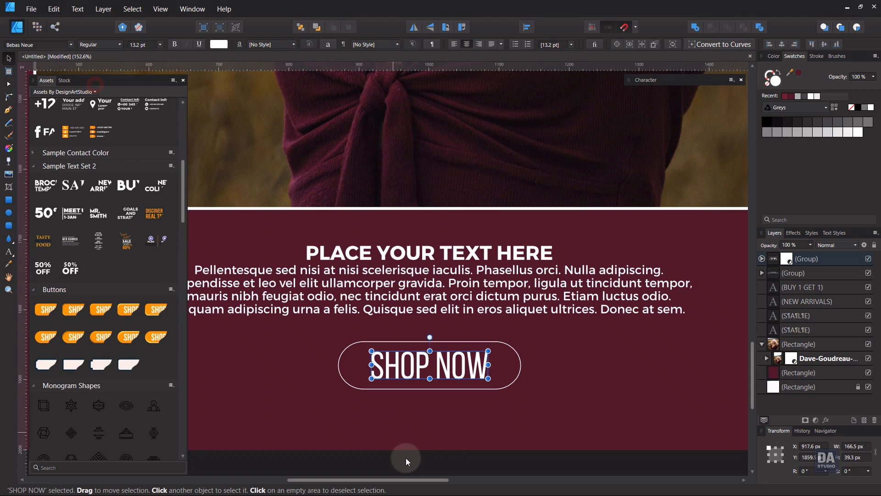
pyautogui.click(412, 420)
pyautogui.scroll(-5, 480, 382)
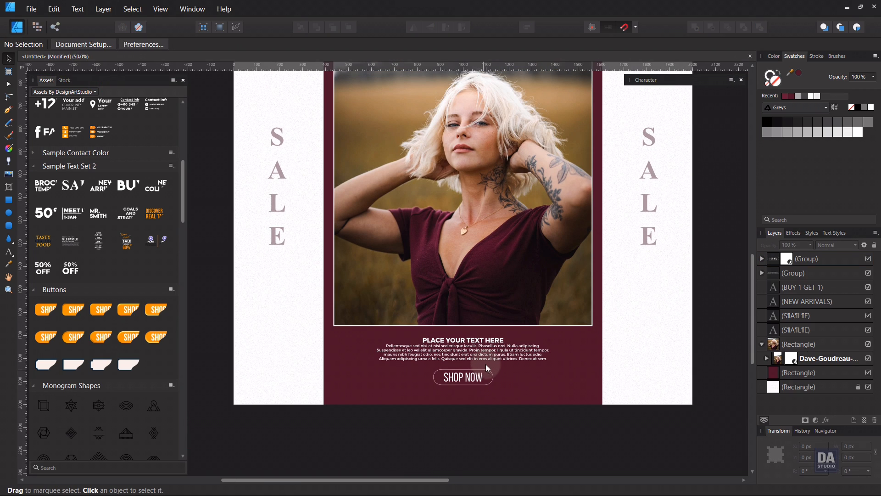
# - Move the heading and paragraph group together with the SHOP NOW button slightly down within the maroon panel
pyautogui.click(488, 356)
pyautogui.keyDown('shift'); pyautogui.click(487, 376); pyautogui.keyUp('shift')
pyautogui.moveTo(490, 353); pyautogui.dragTo(491, 354)
pyautogui.click(472, 422)
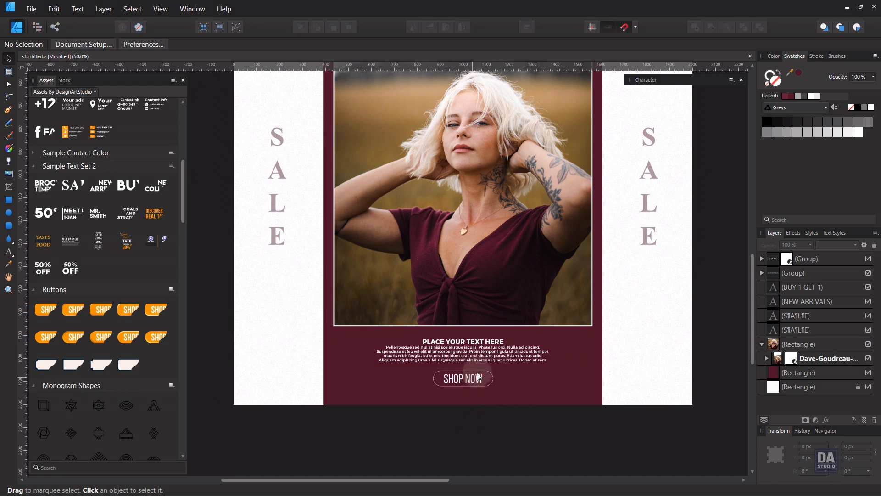
# - Try scaling down the heading and paragraph group and moving the SHOP NOW button closer to it, and undo both changes
pyautogui.click(491, 353)
pyautogui.moveTo(555, 369); pyautogui.dragTo(544, 367)
pyautogui.click(514, 412)
pyautogui.scroll(2, 514, 412)
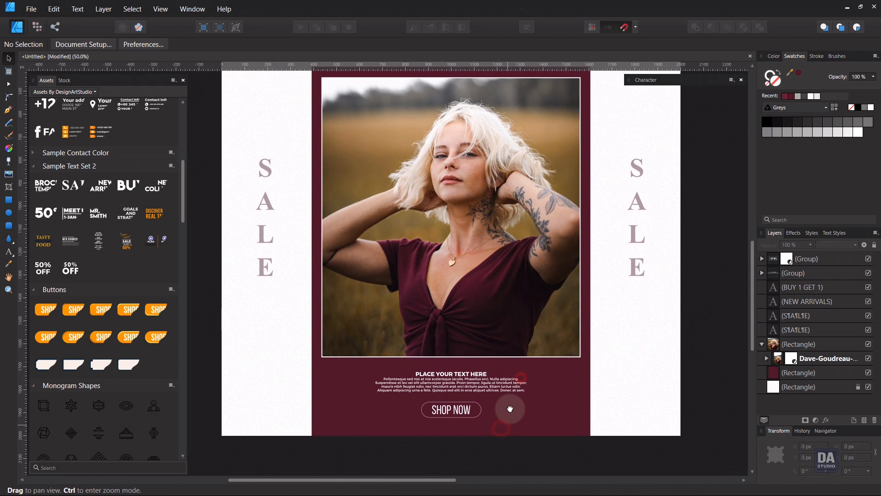
pyautogui.click(500, 393)
pyautogui.click(467, 420)
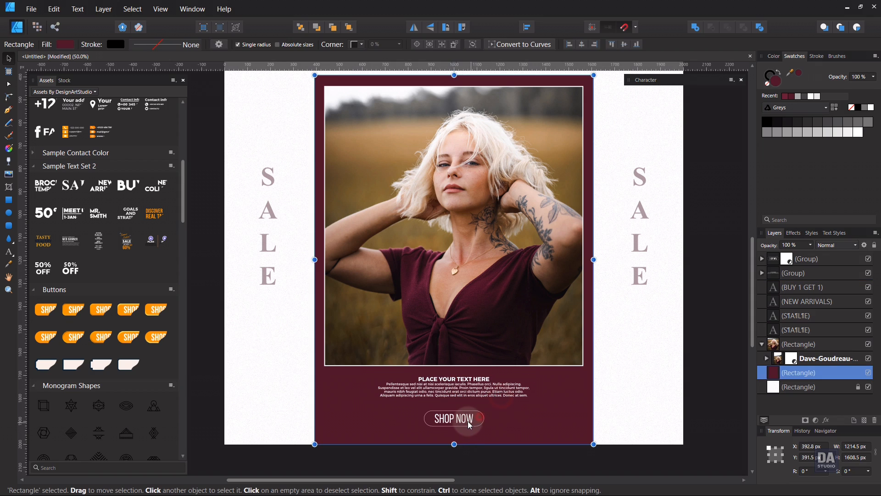
pyautogui.click(468, 418)
pyautogui.moveTo(468, 418); pyautogui.dragTo(470, 443)
pyautogui.click(456, 458)
pyautogui.press('space')
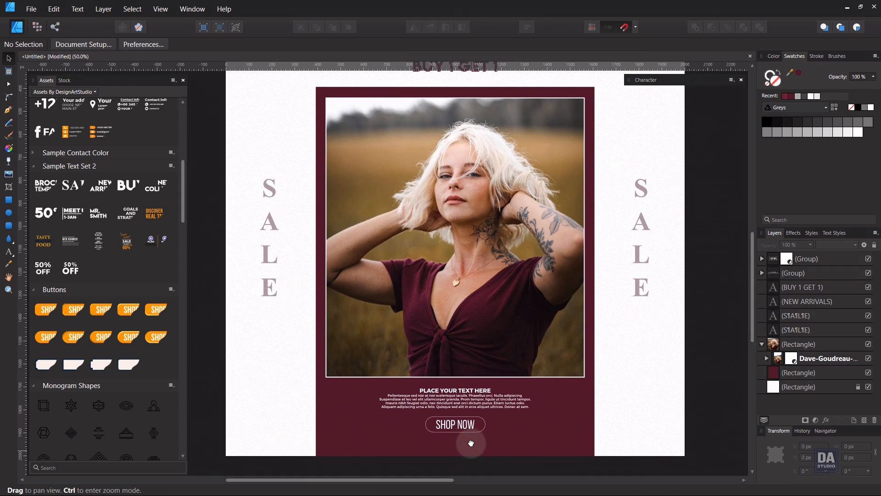
pyautogui.hotkey('ctrl', 'z')
pyautogui.hotkey('ctrl', 'z')
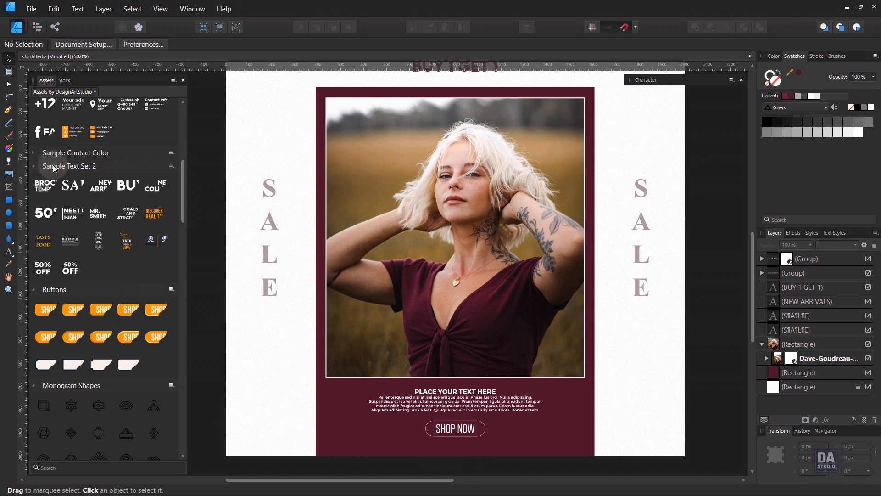
# - Add the white Facebook, Twitter and Instagram contact row centred beneath the SHOP NOW button, and widen the paragraph text above it
pyautogui.moveTo(46, 132); pyautogui.dragTo(486, 449)
pyautogui.click(462, 460)
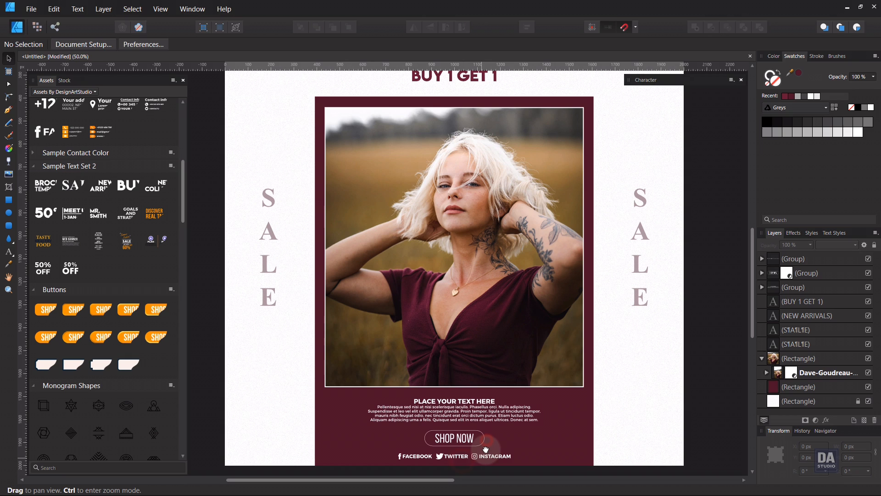
pyautogui.moveTo(497, 261); pyautogui.dragTo(486, 282)
pyautogui.moveTo(518, 340); pyautogui.dragTo(416, 277)
pyautogui.moveTo(485, 330); pyautogui.dragTo(475, 323)
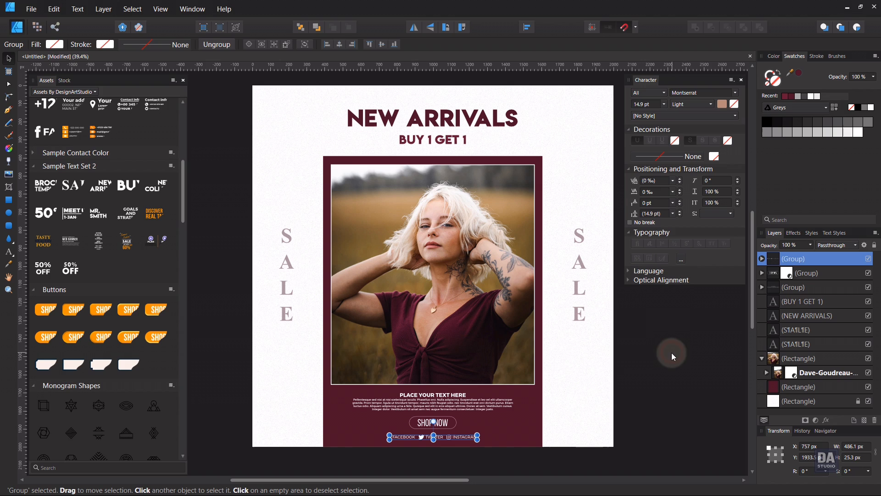
# - Add the Design Art Studio logo asset centred above NEW ARRIVALS, coloured maroon and scaled to about 260 × 59 px
pyautogui.scroll(6, 183, 321)
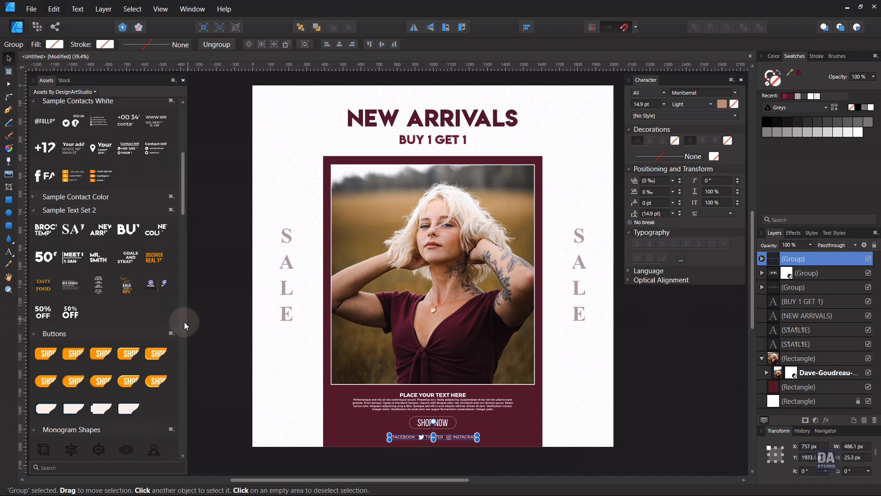
pyautogui.moveTo(60, 158)
pyautogui.mouseDown()
pyautogui.moveTo(401, 201)
pyautogui.moveTo(448, 97)
pyautogui.moveTo(442, 103)
pyautogui.mouseUp()
pyautogui.click(800, 73)
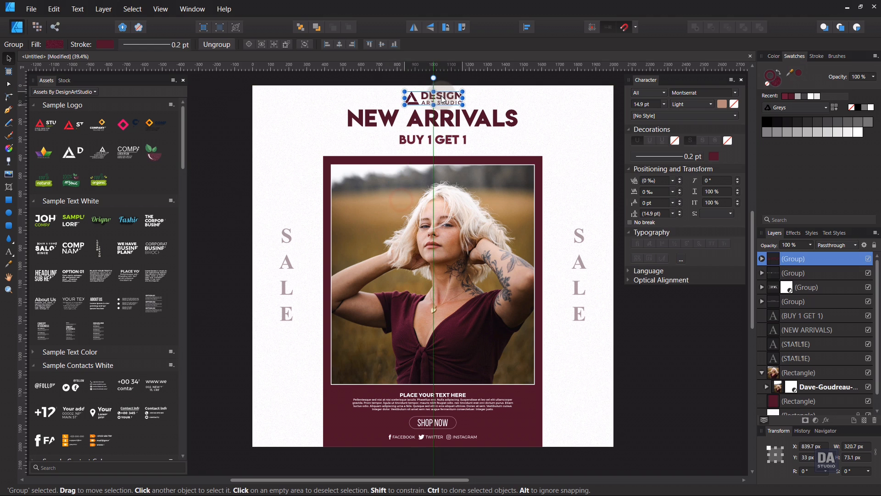
pyautogui.scroll(5, 441, 92)
pyautogui.moveTo(507, 130); pyautogui.dragTo(490, 127)
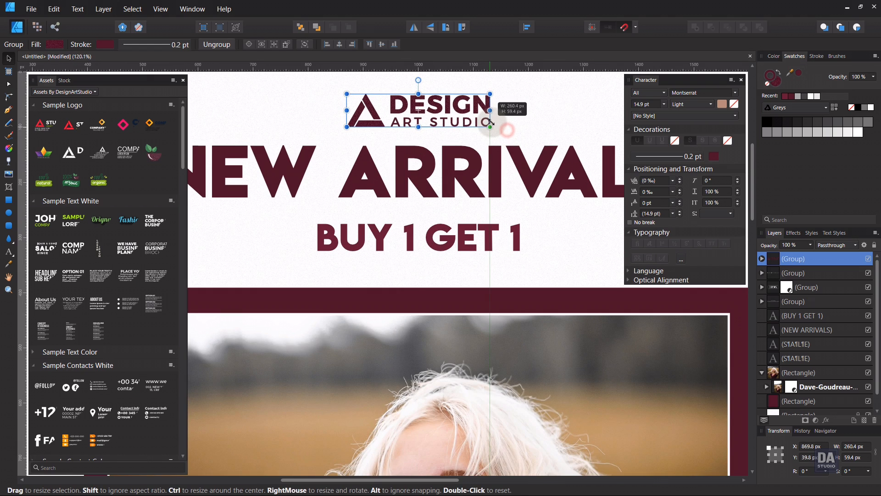
# - Move the logo, NEW ARRIVALS and BUY 1 GET 1 slightly down together, closer to the framed photo
pyautogui.scroll(-2, 367, 293)
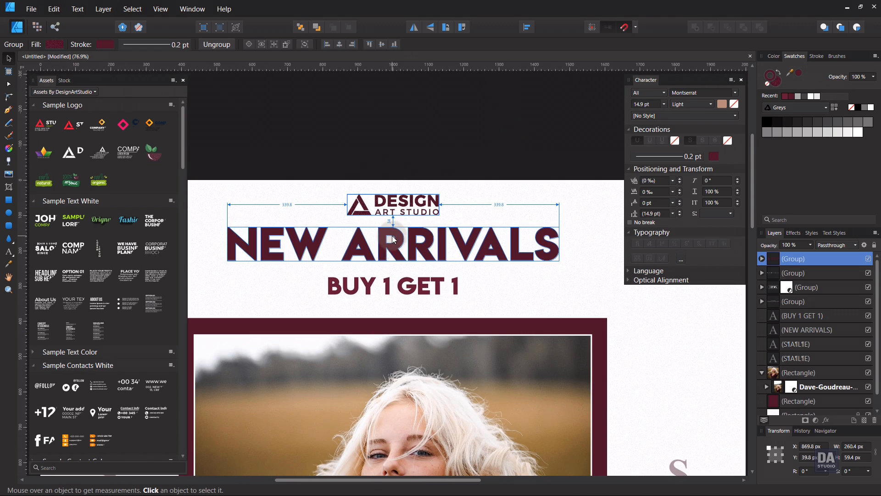
pyautogui.scroll(1, 382, 265)
pyautogui.keyDown('shift'); pyautogui.click(399, 248); pyautogui.keyUp('shift')
pyautogui.keyDown('shift'); pyautogui.click(410, 291); pyautogui.keyUp('shift')
pyautogui.moveTo(409, 291); pyautogui.dragTo(409, 298)
# - Scale the logo around its centre to about 285 × 65 px and place it a little higher above the headline
pyautogui.click(413, 202)
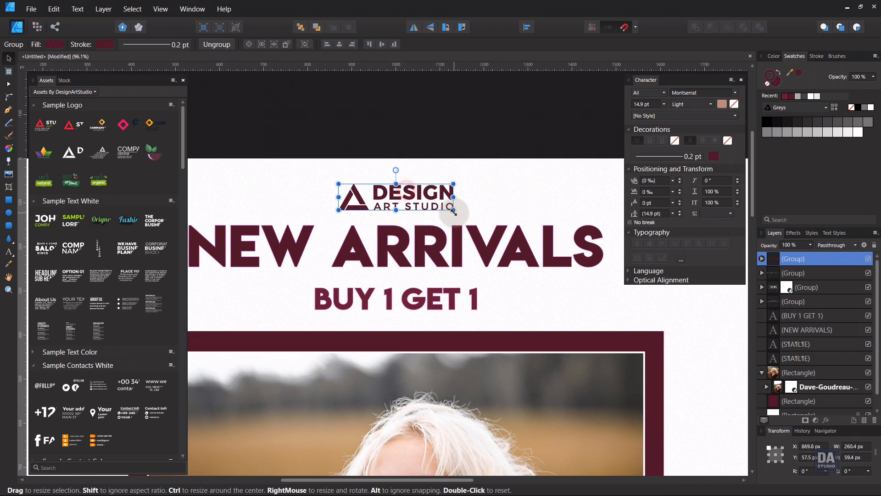
pyautogui.moveTo(452, 210); pyautogui.dragTo(430, 201)
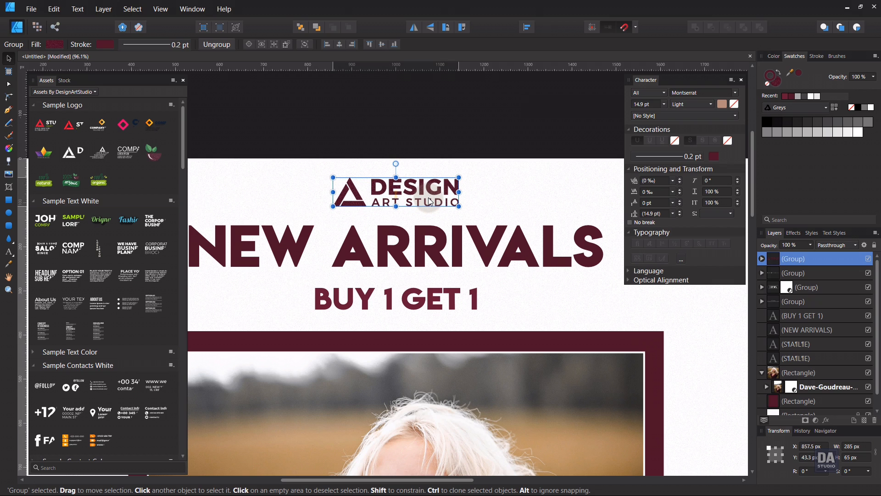
pyautogui.click(424, 147)
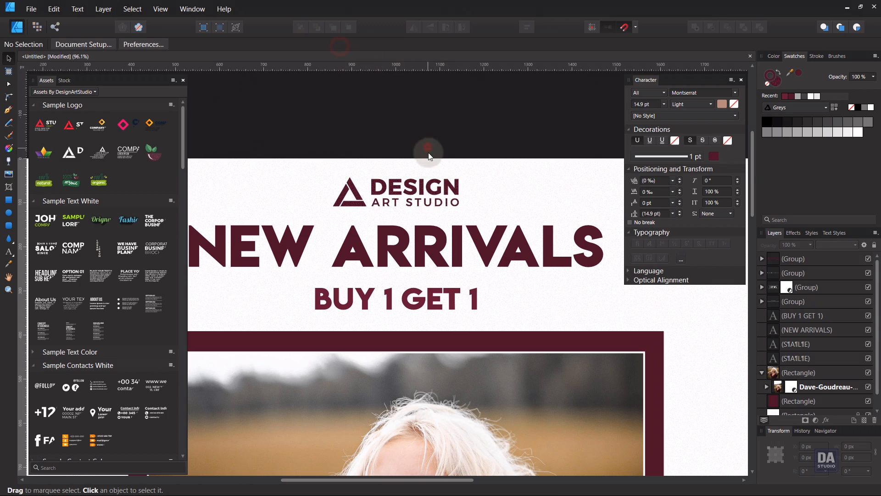
# - Adjust the vertical spacing between the logo and NEW ARRIVALS, placing the headline at about Y 157 px on the centre line
pyautogui.scroll(-5, 416, 183)
pyautogui.scroll(5, 417, 188)
pyautogui.click(423, 184)
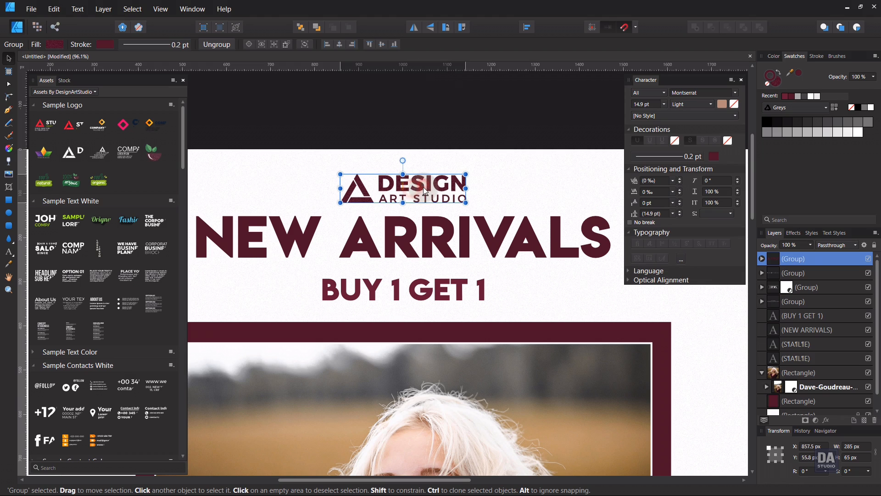
pyautogui.keyDown('shift'); pyautogui.click(415, 246); pyautogui.keyUp('shift')
pyautogui.click(420, 242)
pyautogui.moveTo(420, 242); pyautogui.dragTo(423, 250)
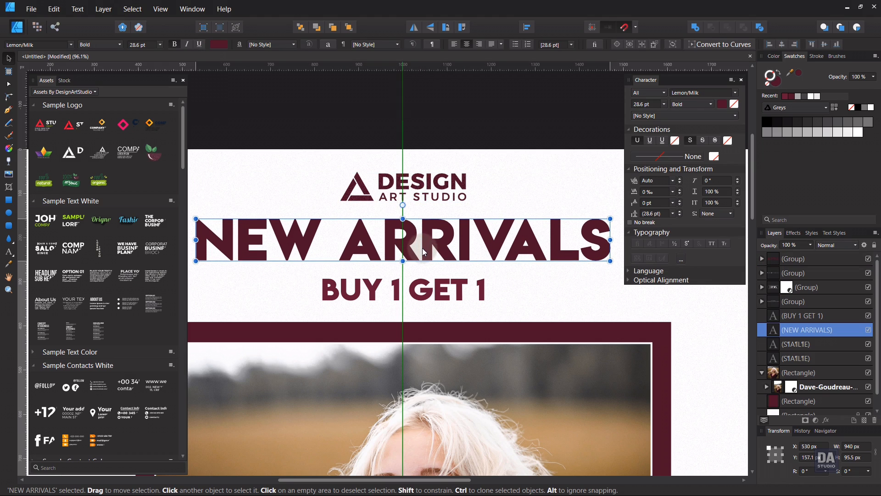
pyautogui.click(418, 135)
pyautogui.scroll(-5, 425, 251)
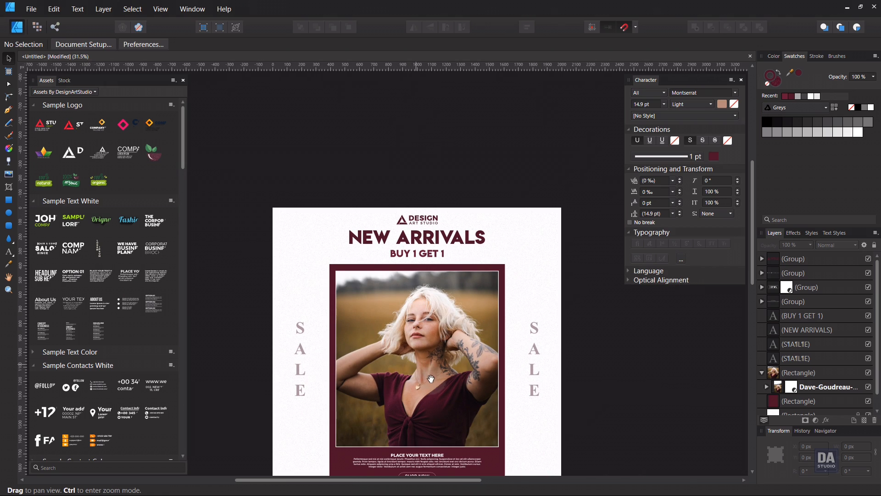
pyautogui.moveTo(431, 379); pyautogui.dragTo(449, 333)
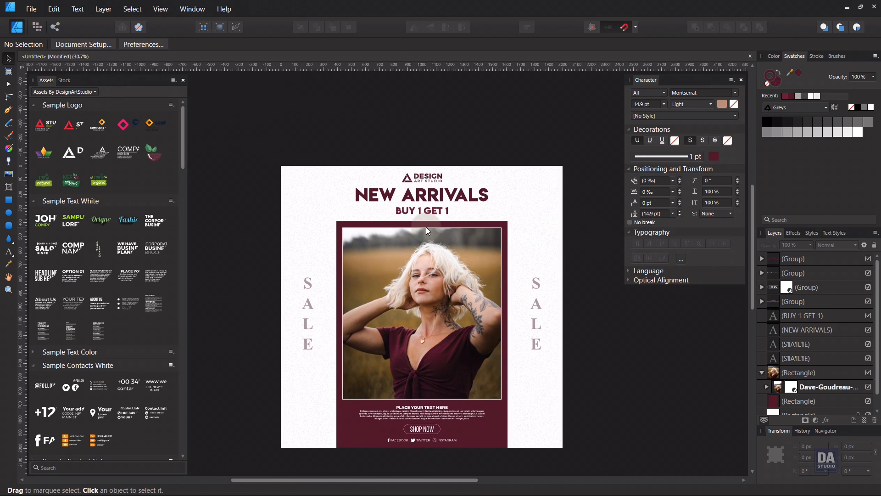
# - Move the whole logo slightly up, widening the gap above NEW ARRIVALS
pyautogui.scroll(6, 421, 215)
pyautogui.click(440, 146)
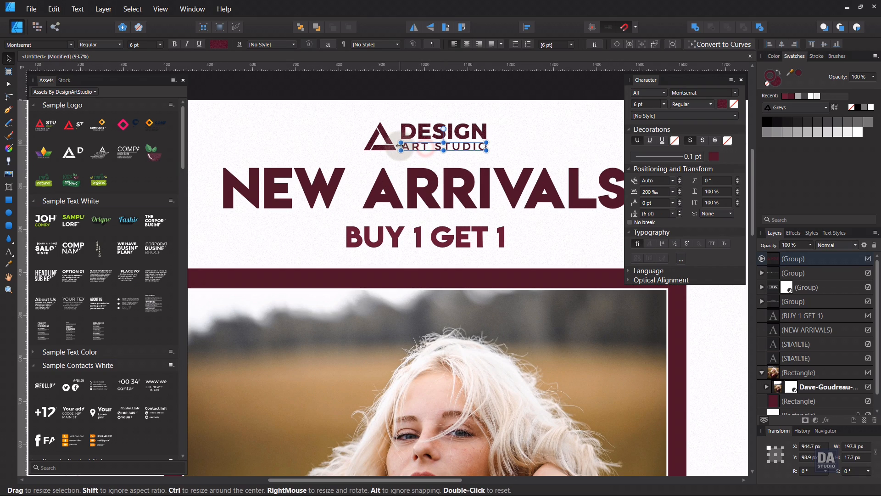
pyautogui.click(387, 136)
pyautogui.click(427, 116)
pyautogui.click(427, 131)
pyautogui.moveTo(438, 143); pyautogui.dragTo(439, 139)
pyautogui.click(537, 151)
# - Move NEW ARRIVALS up to about Y 147 px and BUY 1 GET 1 up to about Y 284 px, both kept centred
pyautogui.click(426, 203)
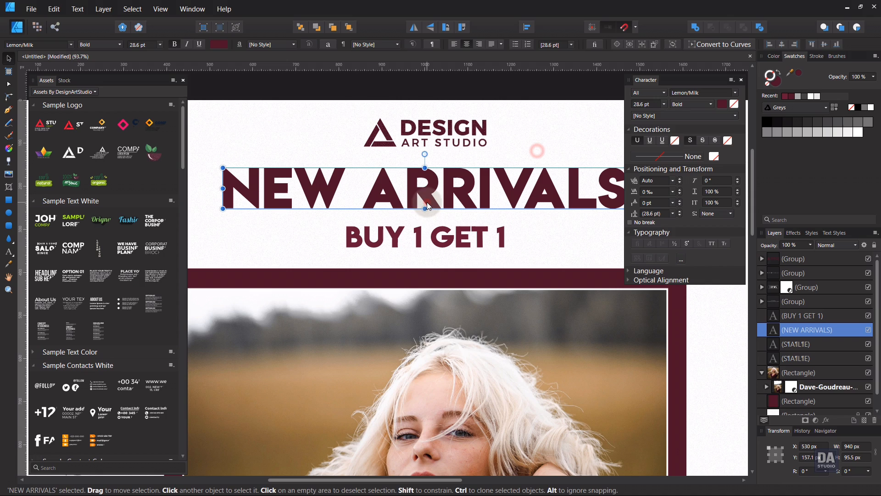
pyautogui.moveTo(427, 201); pyautogui.dragTo(429, 202)
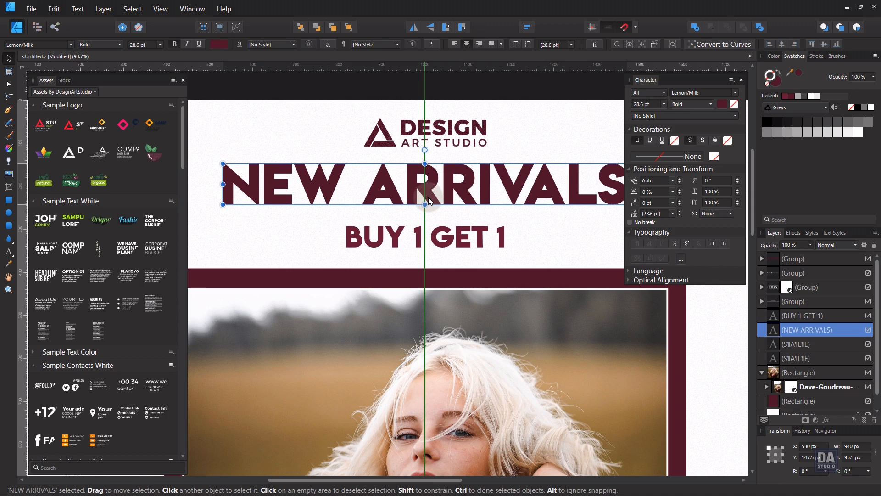
pyautogui.moveTo(443, 246); pyautogui.dragTo(444, 242)
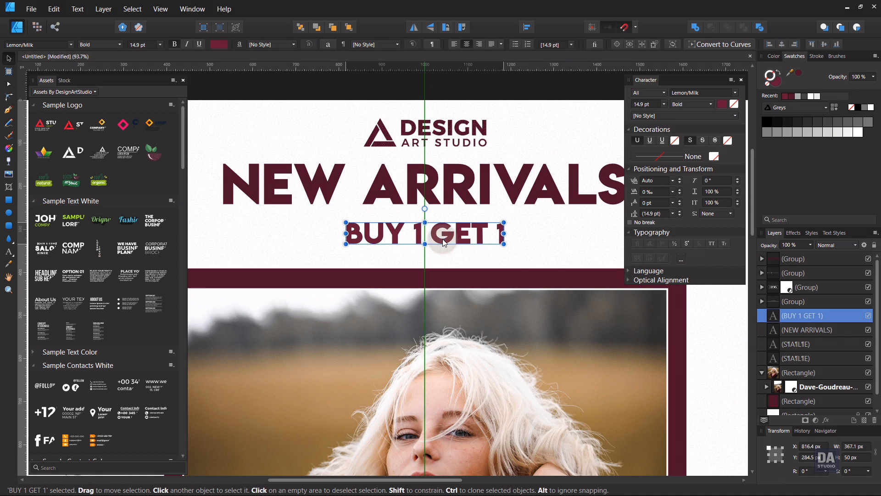
# - Try the Regular font weight on BUY 1 GET 1 and return it to Bold
pyautogui.click(106, 44)
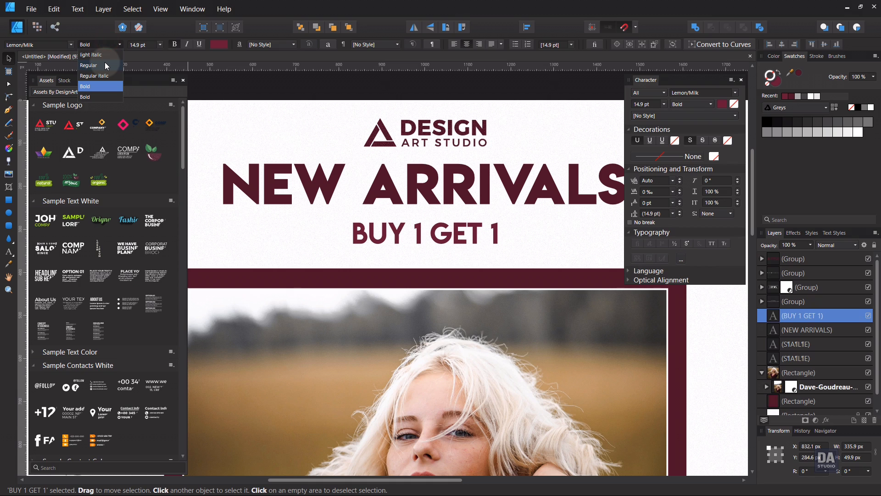
pyautogui.click(104, 64)
pyautogui.click(106, 44)
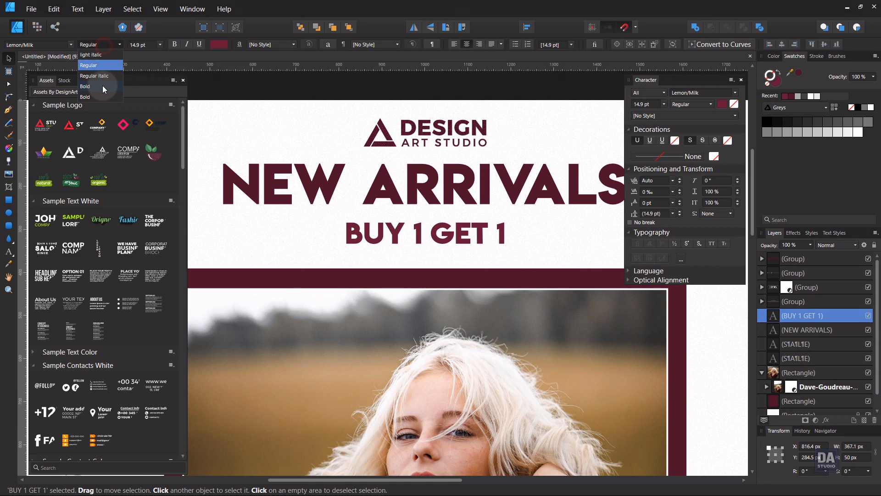
pyautogui.click(103, 85)
pyautogui.click(300, 144)
pyautogui.scroll(-4, 387, 260)
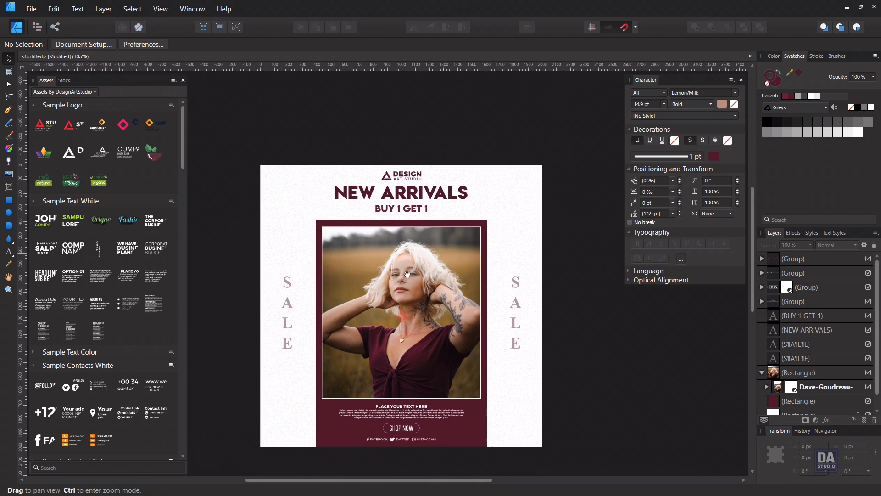
pyautogui.scroll(2, 353, 395)
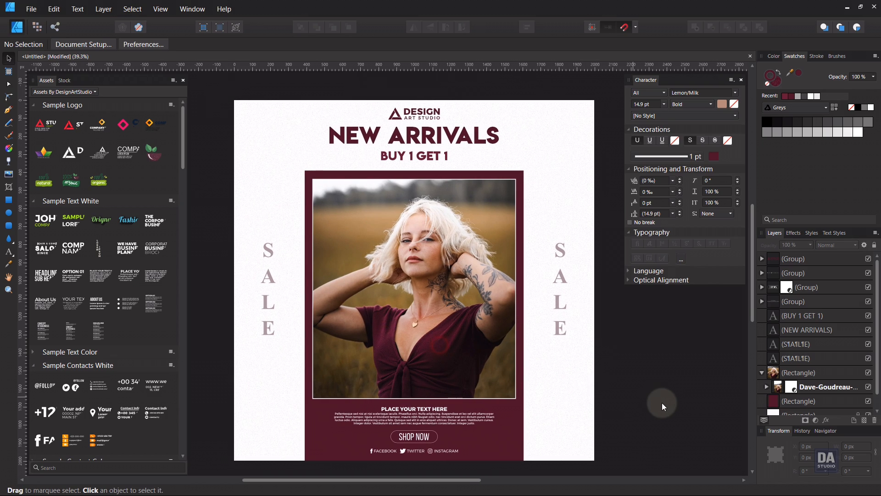